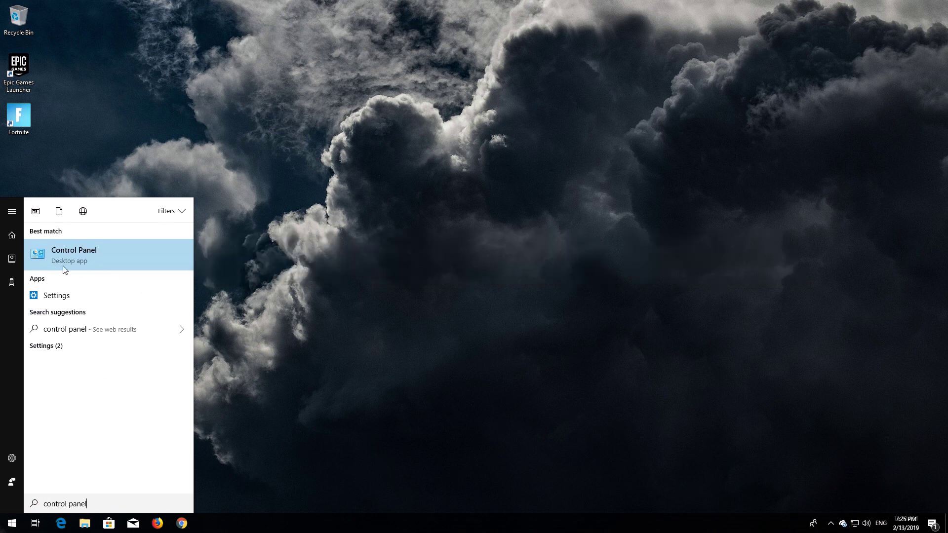
Open the list of network adapters from Network and Sharing Center in Control Panel.
left_click(64, 267)
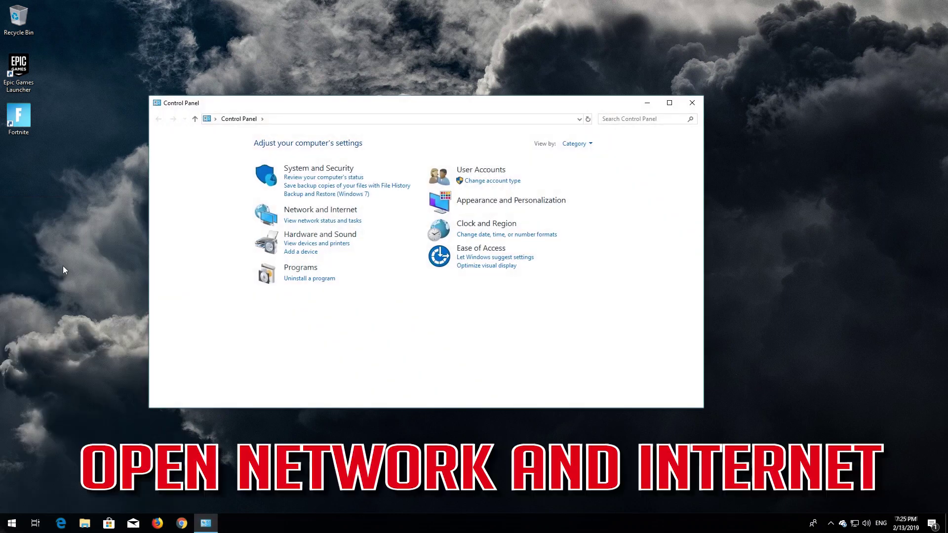
left_click(319, 211)
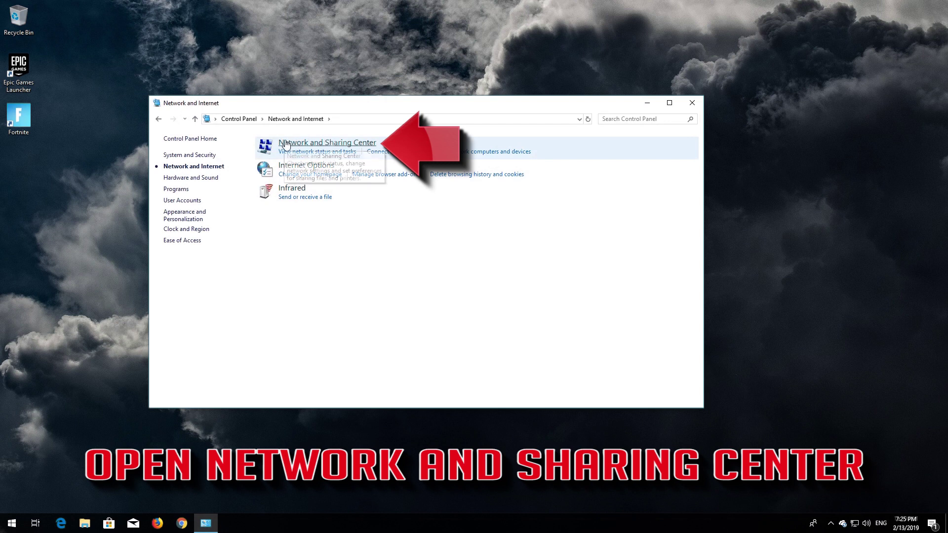
left_click(340, 144)
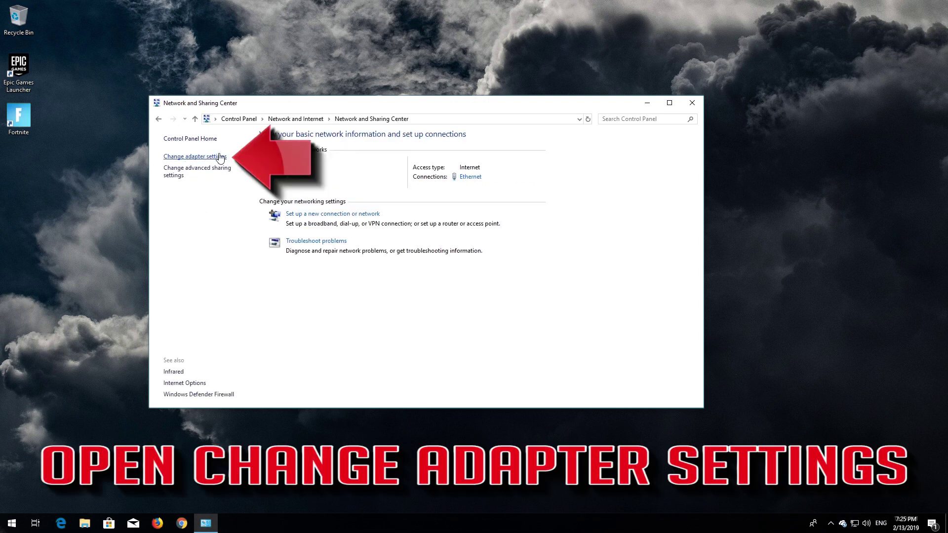
left_click(186, 156)
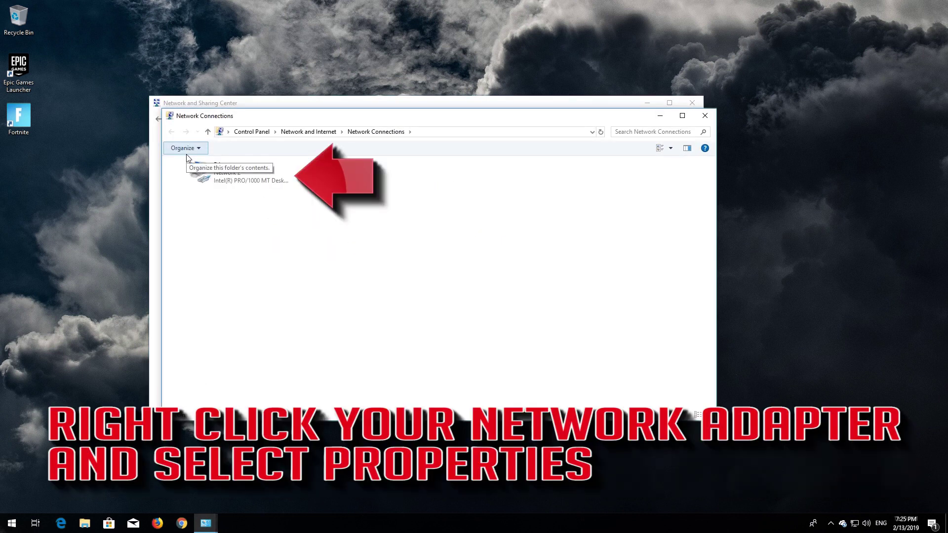
Open the properties of the Ethernet adapter and move the dialog clear of the adapter entry.
right_click(234, 174)
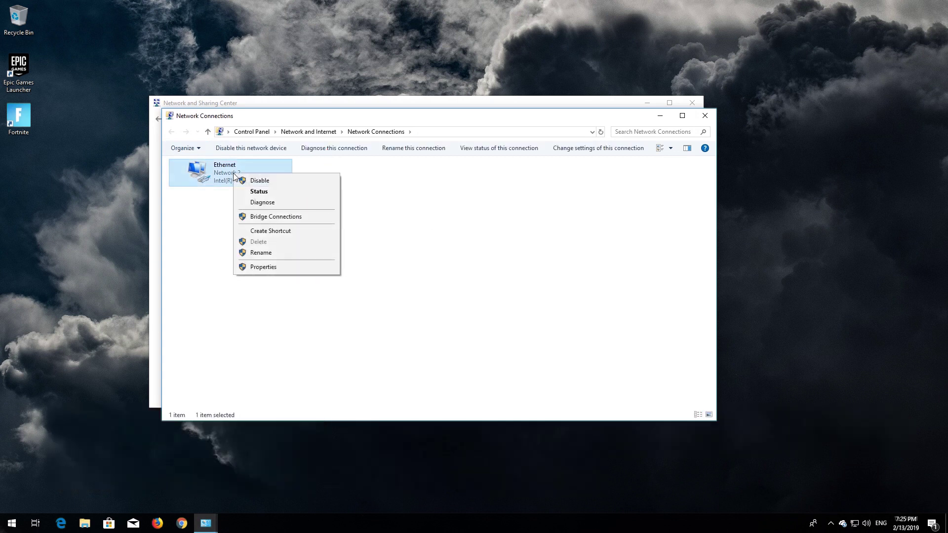
left_click(270, 268)
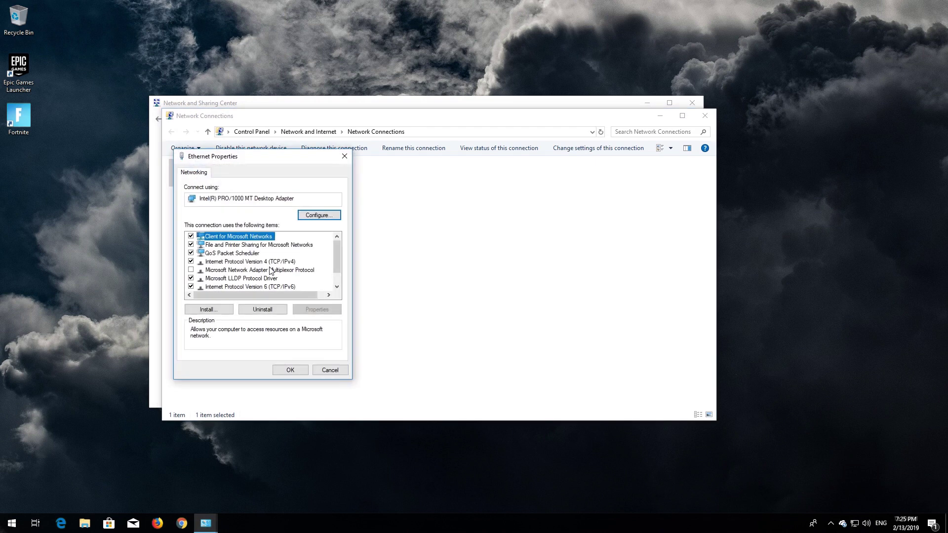
left_click_drag(275, 162, 454, 168)
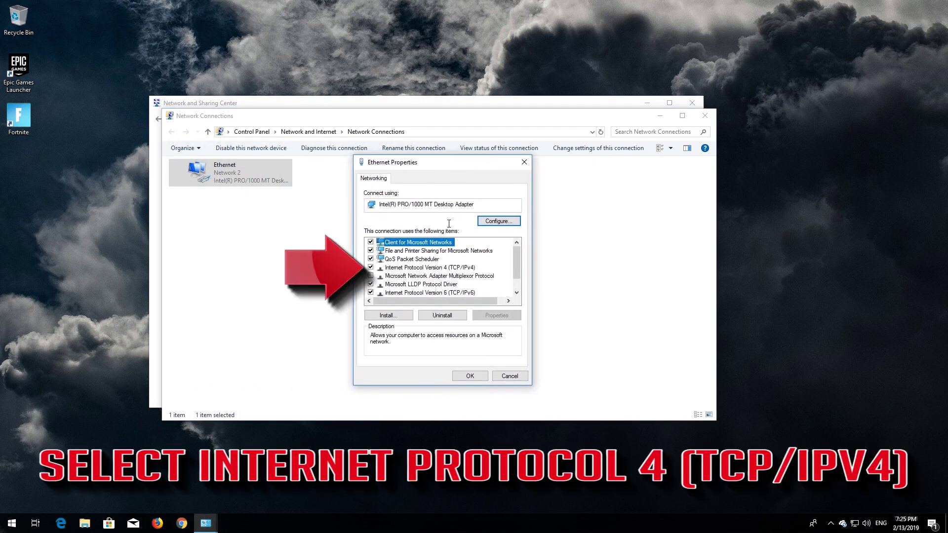
Set the adapter's IPv4 DNS servers to 1.1.1.1 preferred and 1.0.0.1 alternate, and close the Ethernet properties.
left_click(435, 268)
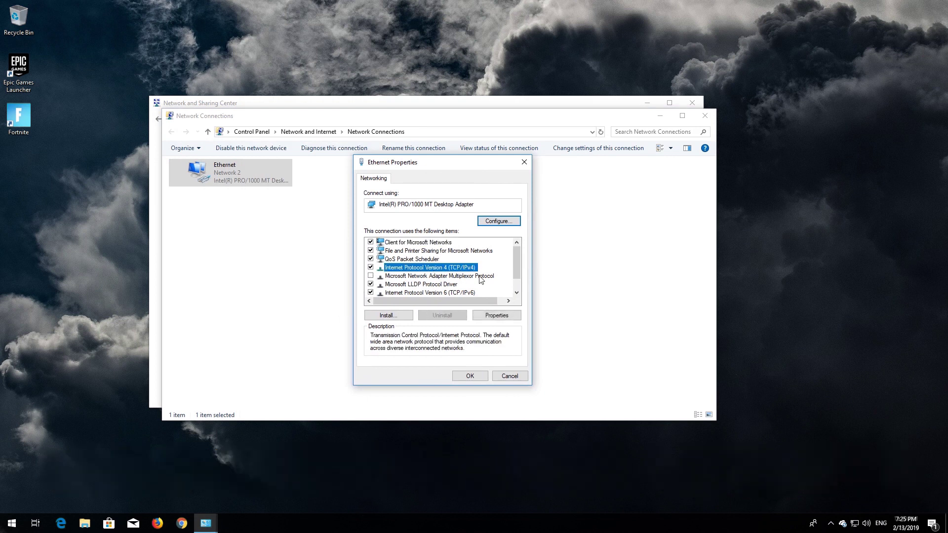
left_click(504, 317)
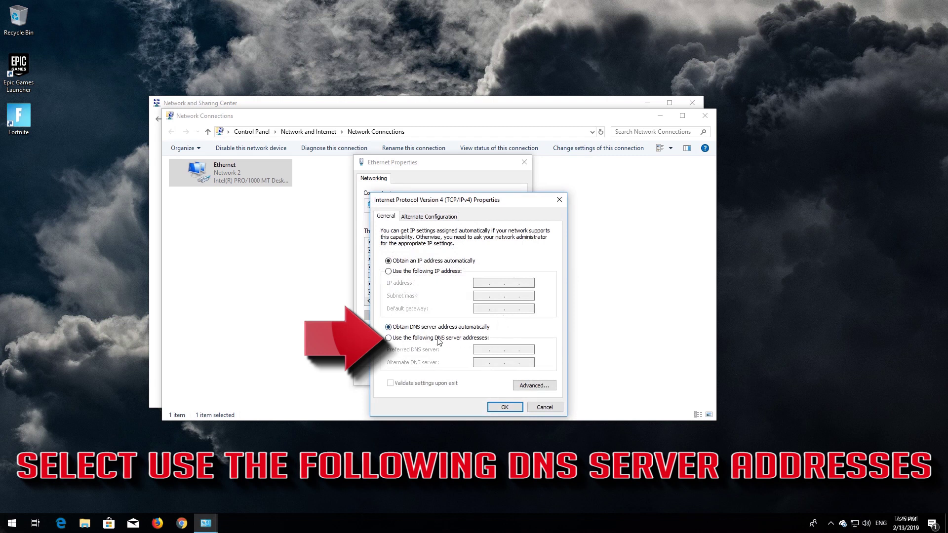
left_click(388, 340)
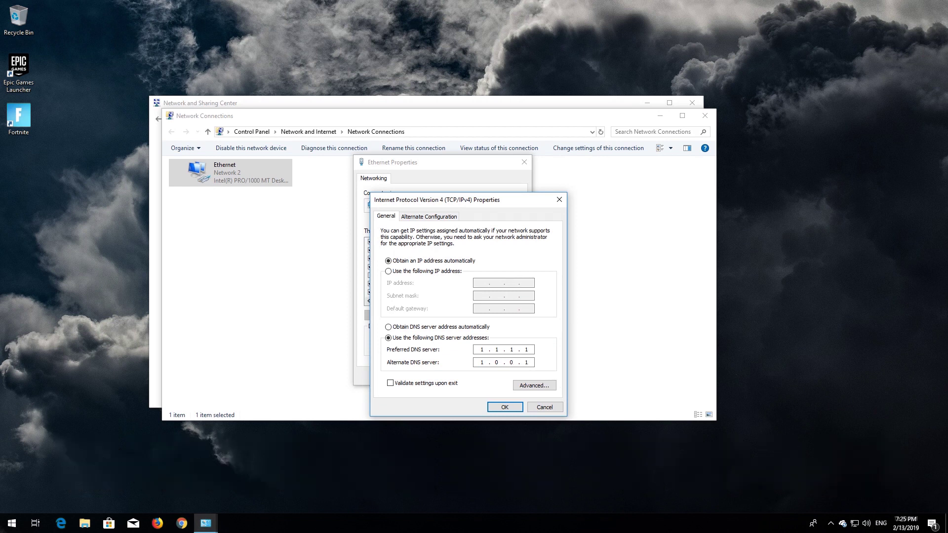
left_click(494, 408)
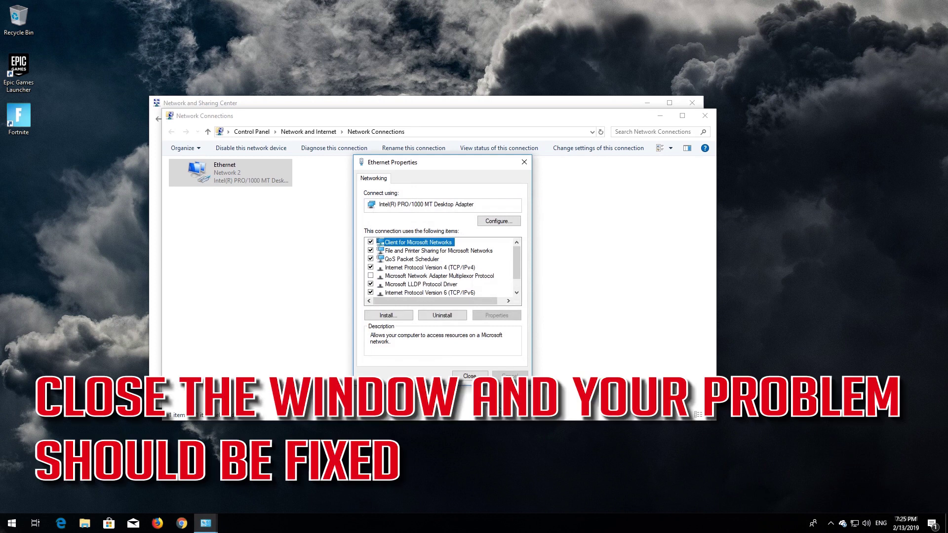
left_click(469, 376)
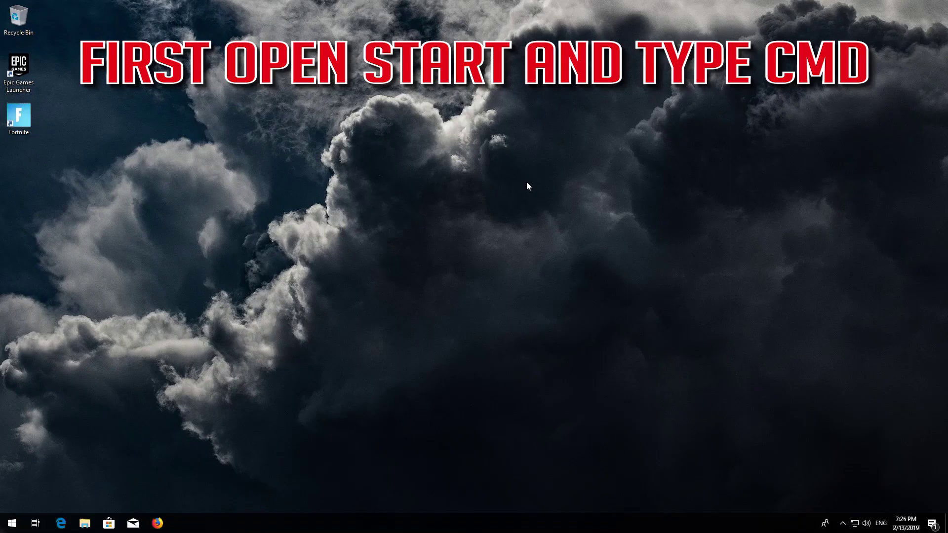
Open Command Prompt as administrator, allow it to make changes, and move its window toward the middle of the desktop.
key("super")
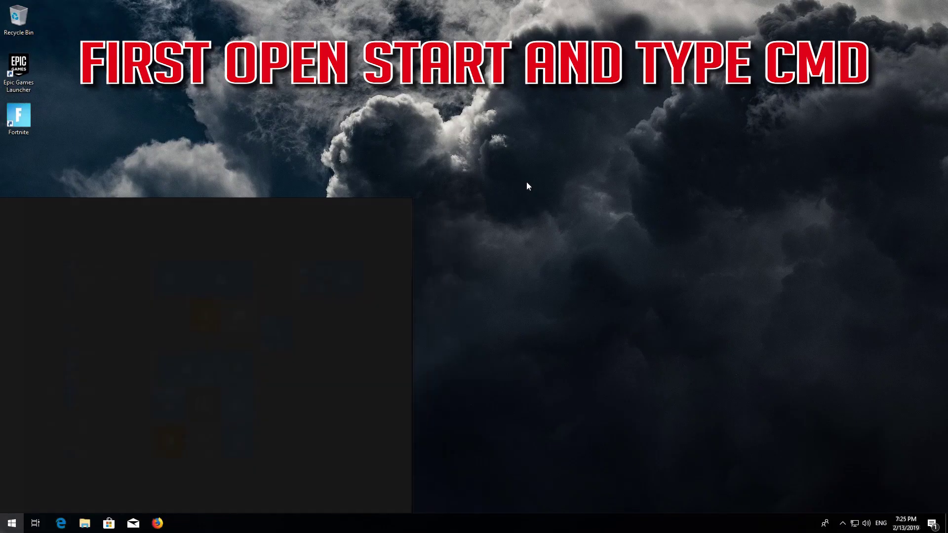
type("cmd")
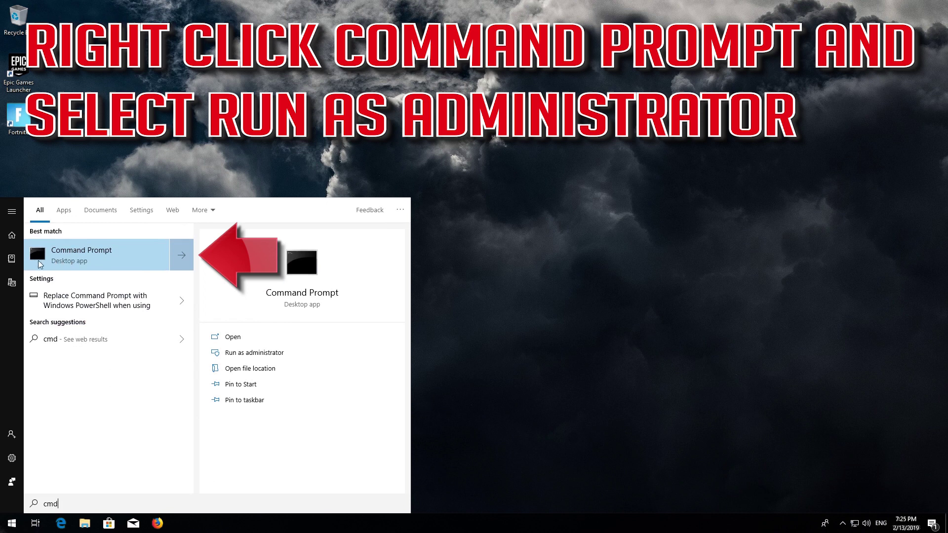
right_click(103, 255)
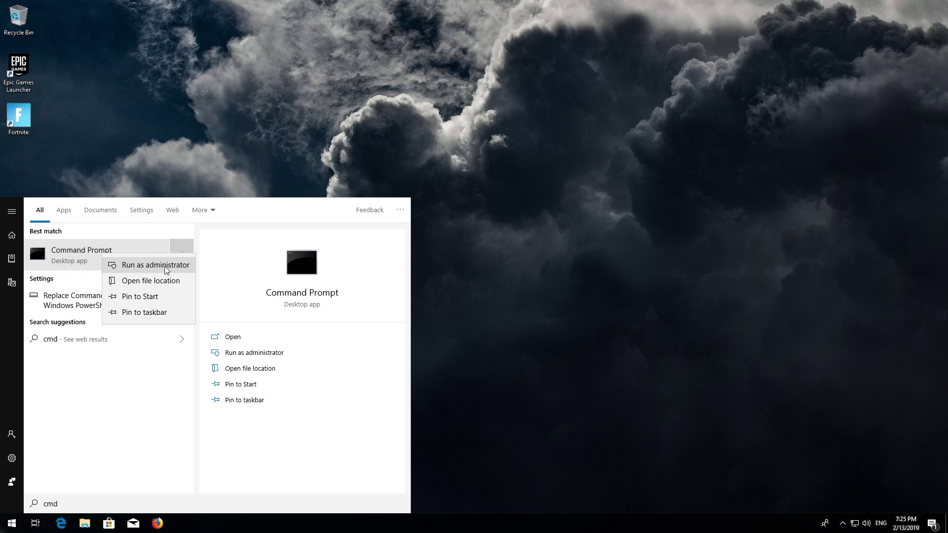
left_click(166, 267)
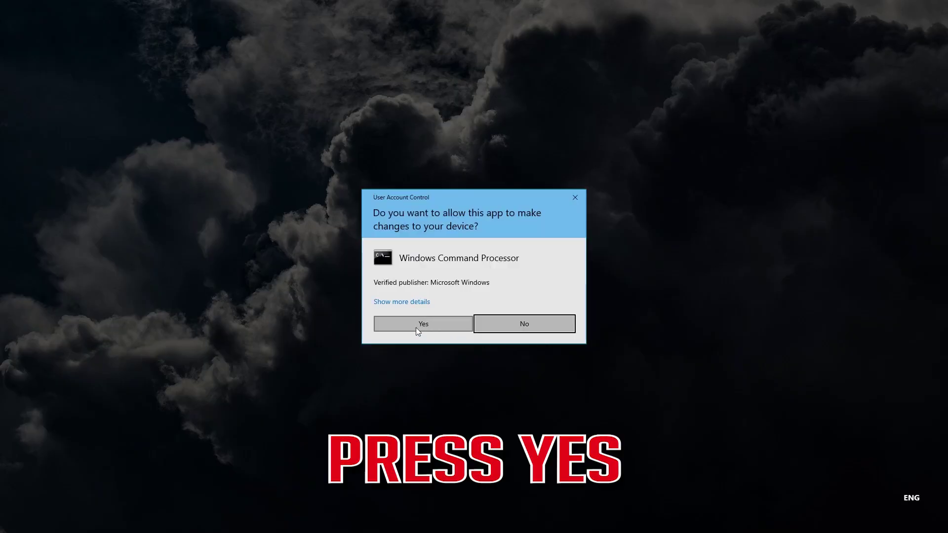
left_click(429, 324)
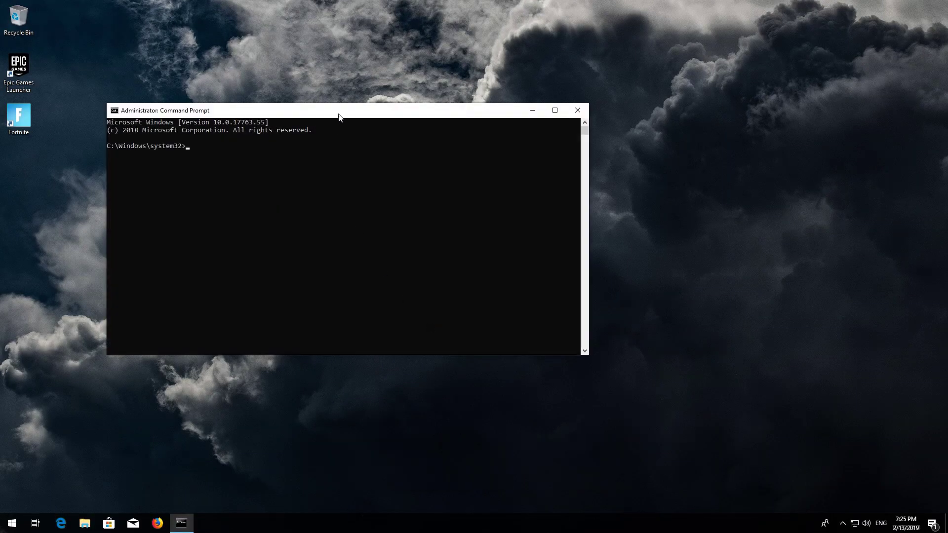
left_click_drag(339, 116, 482, 134)
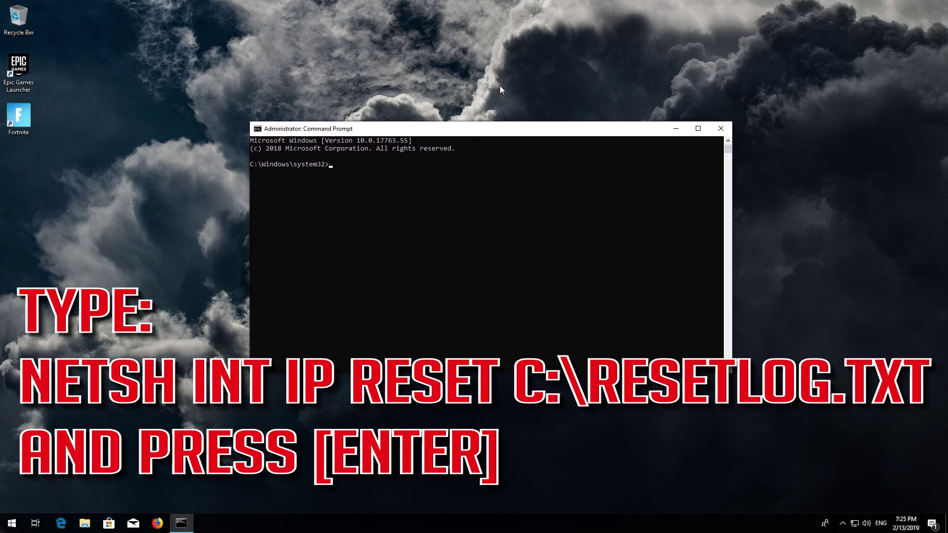
Reset the network stack by running "netsh int ip reset C:\resetlog.txt" and "netsh winsock reset".
type("netsh int ip reset C:\\resetlog.txt")
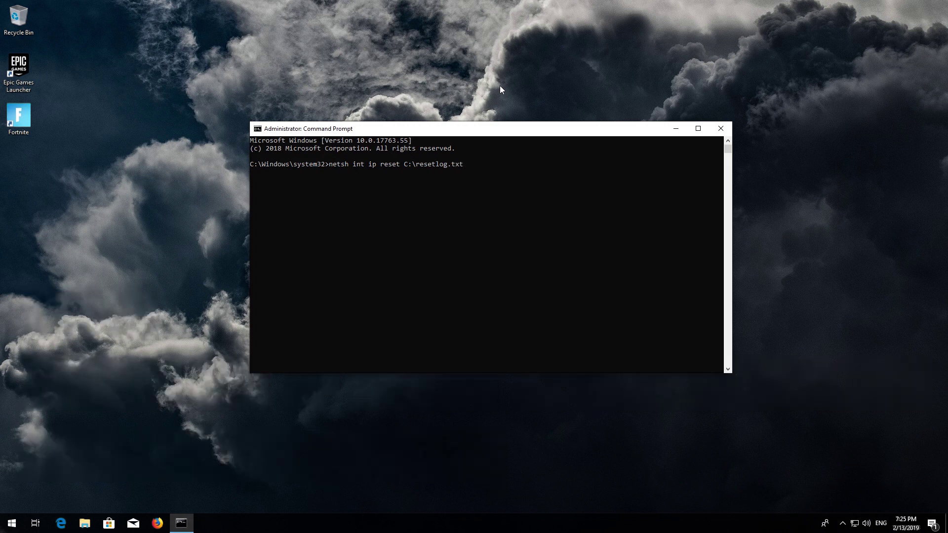
key("Return")
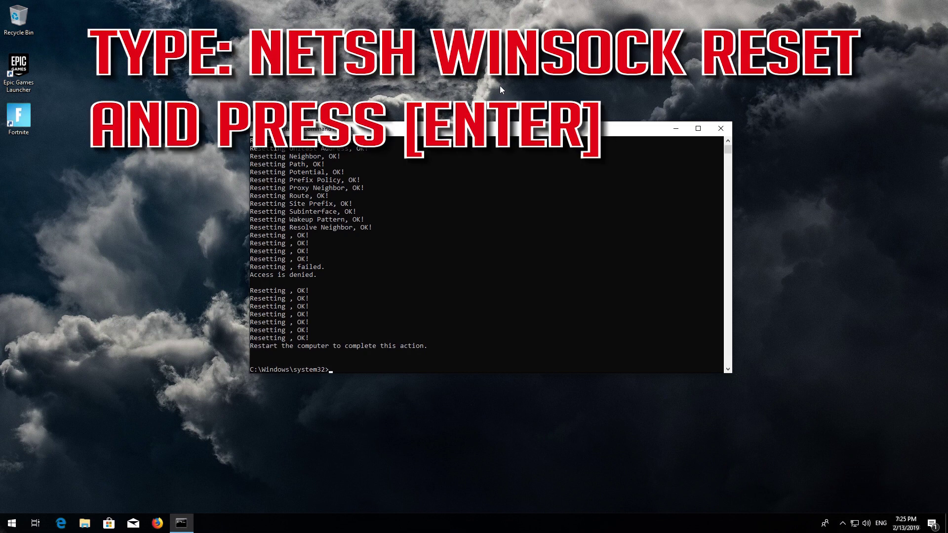
type("netsh winsock reset")
key("Return")
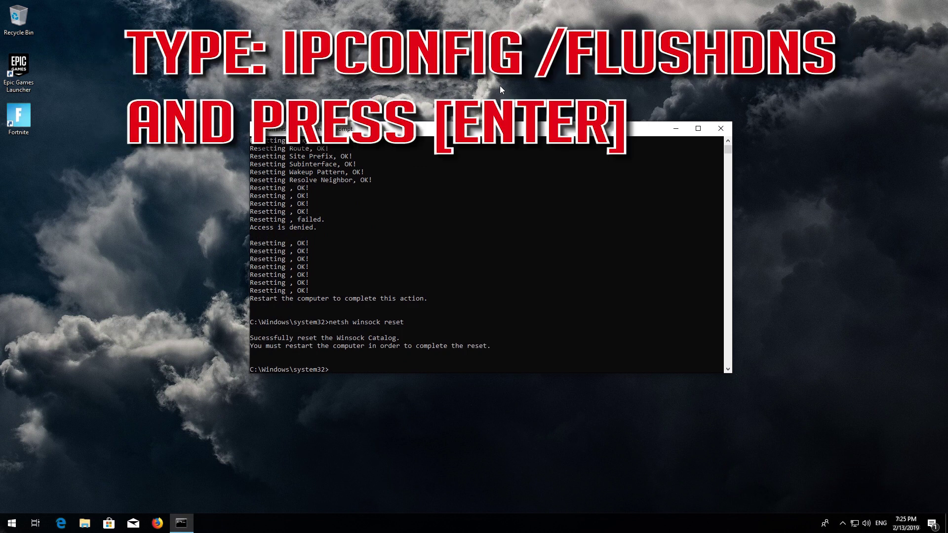
Flush the DNS cache with "ipconfig /flushdns" and close the command session with "exit".
type("ipconfig /flushdns")
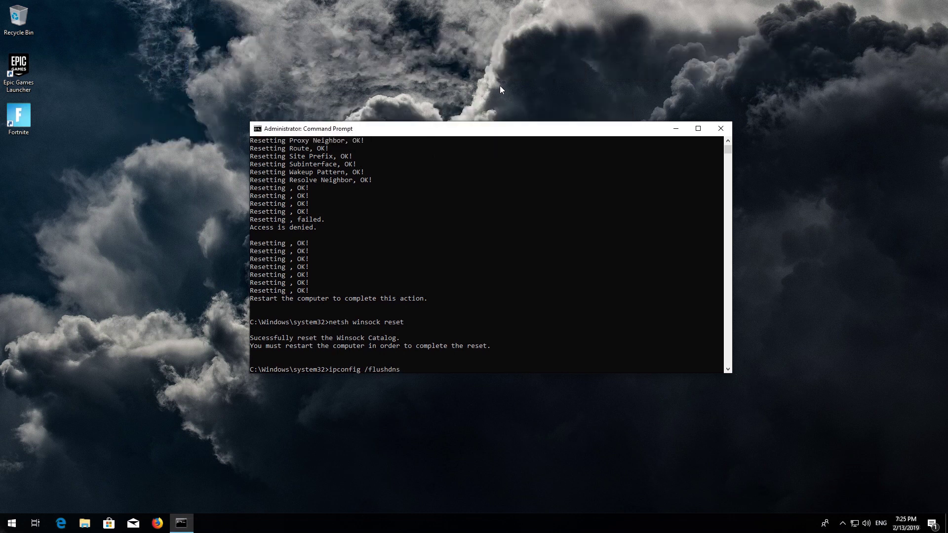
key("Return")
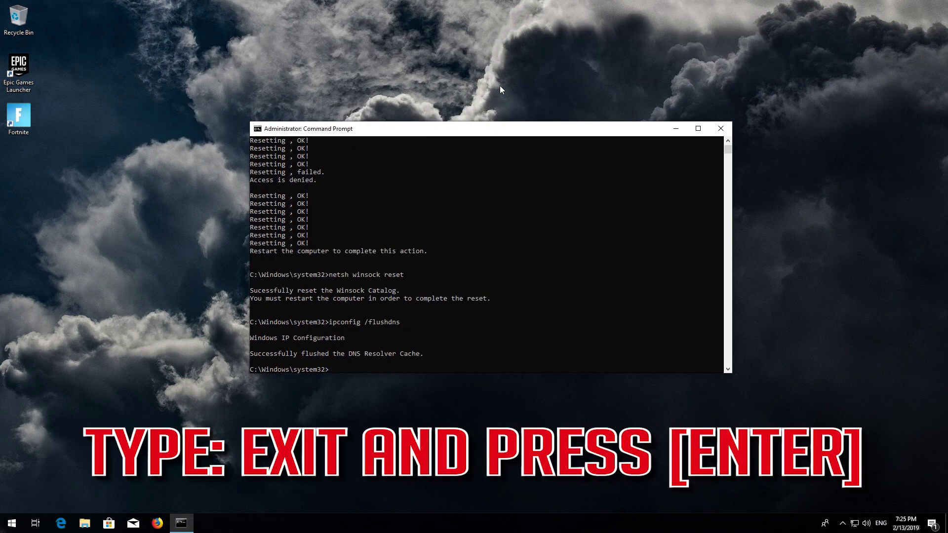
type("exit")
key("Return")
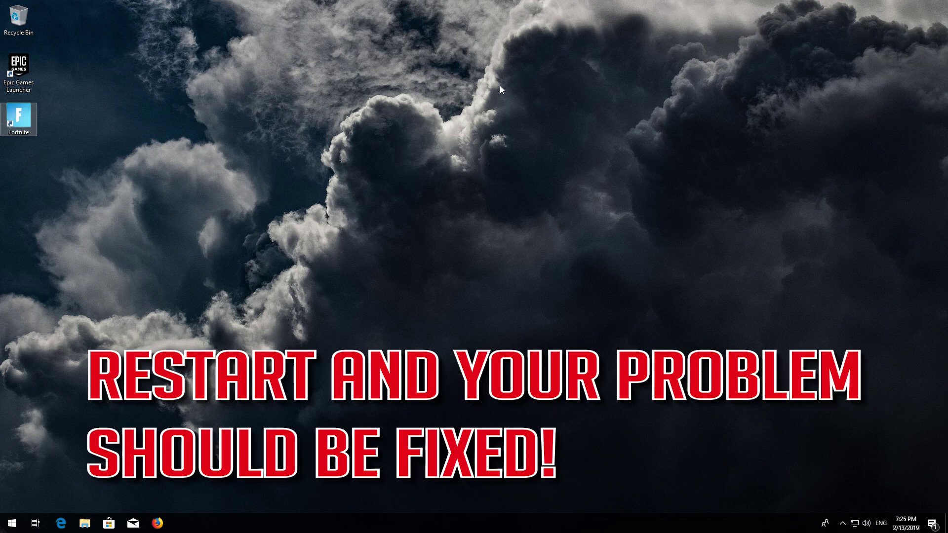
Restart the computer.
left_click(1, 528)
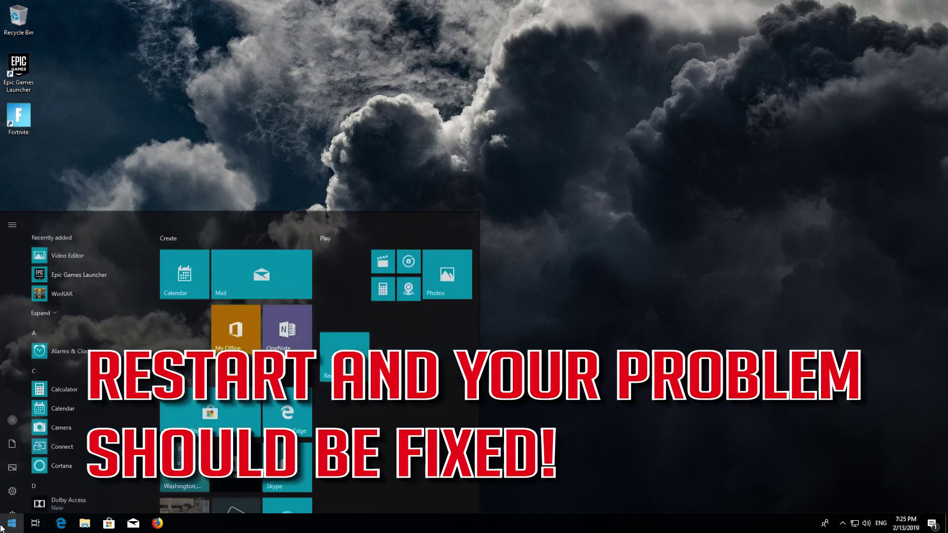
left_click(12, 501)
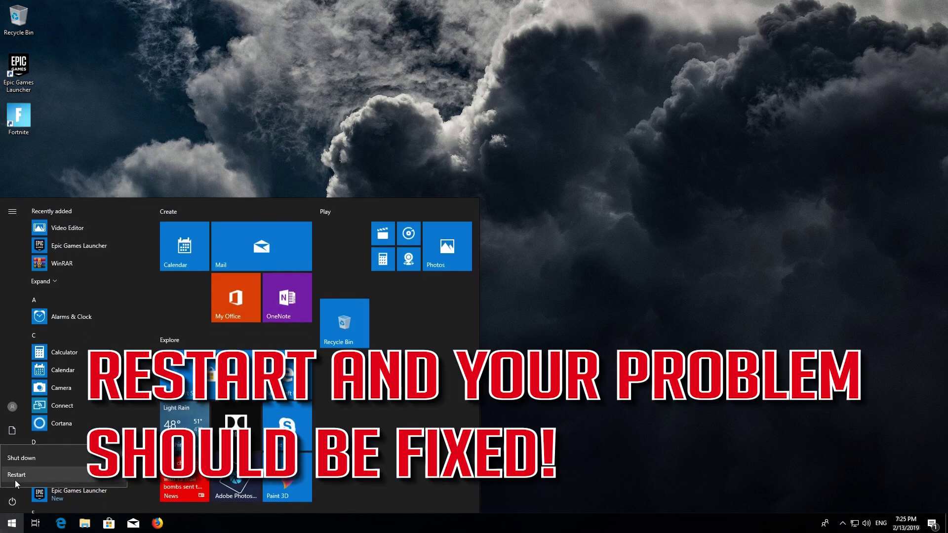
left_click(15, 476)
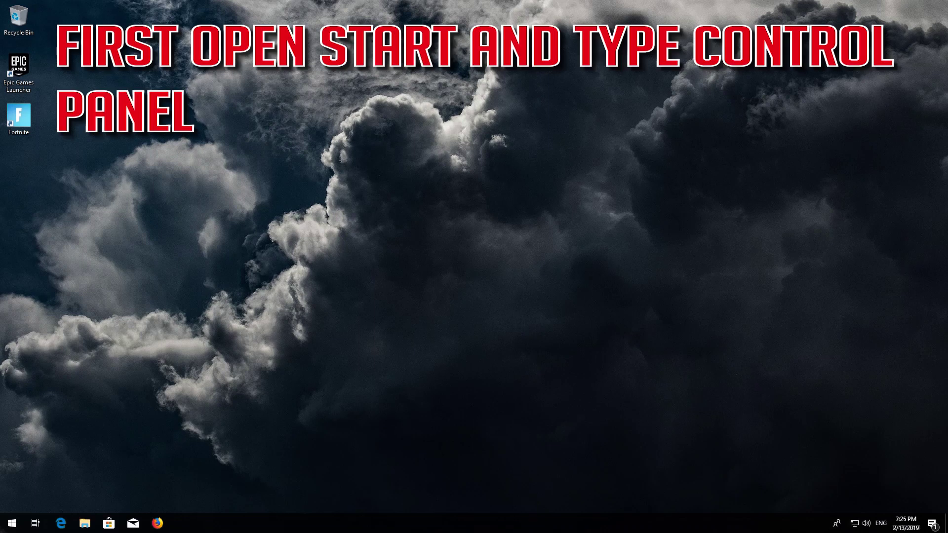
Search for "control panel", open it, and go to Network and Sharing Center under Network and Internet.
key("super")
type("control ")
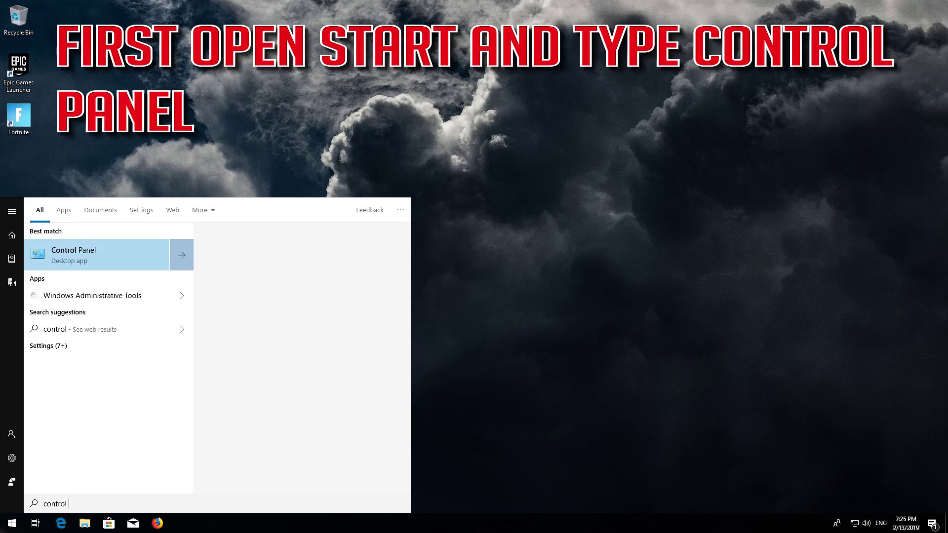
type("panel")
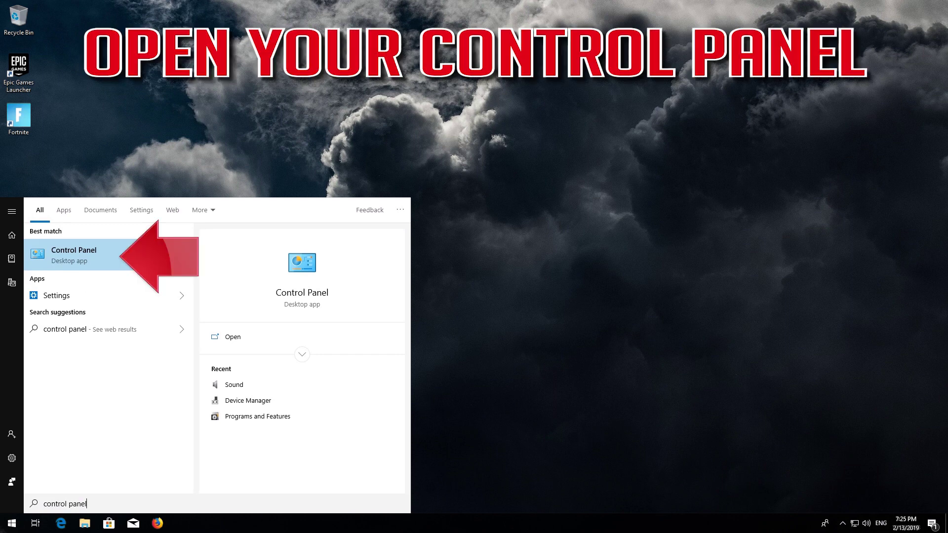
left_click(95, 237)
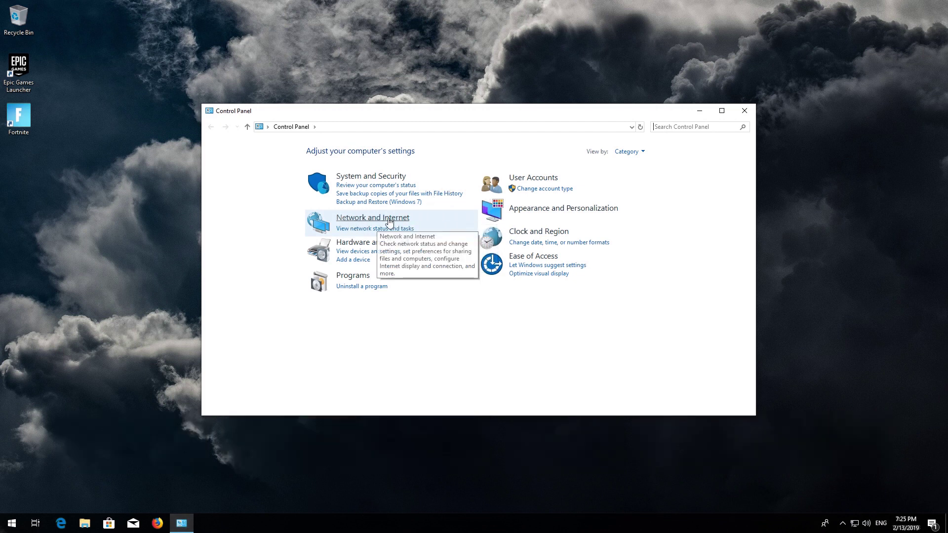
left_click(356, 223)
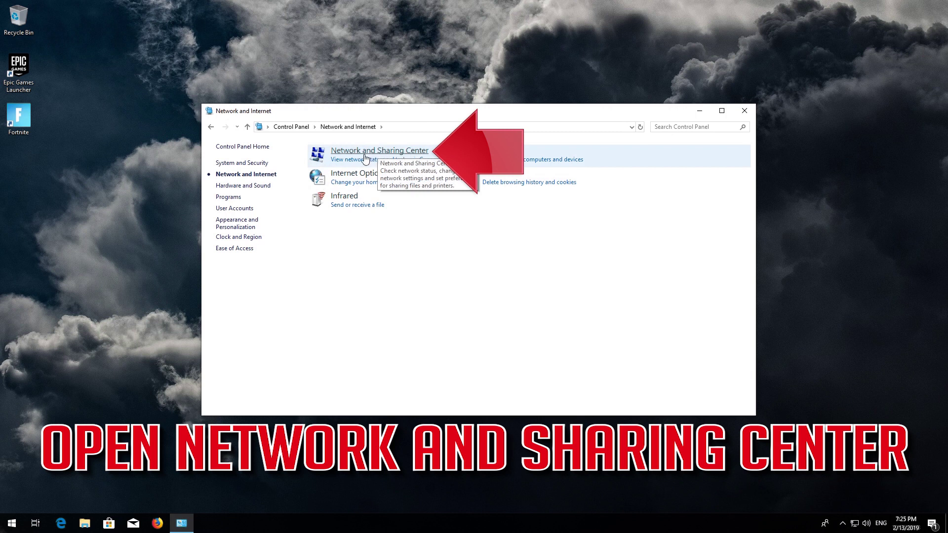
left_click(402, 155)
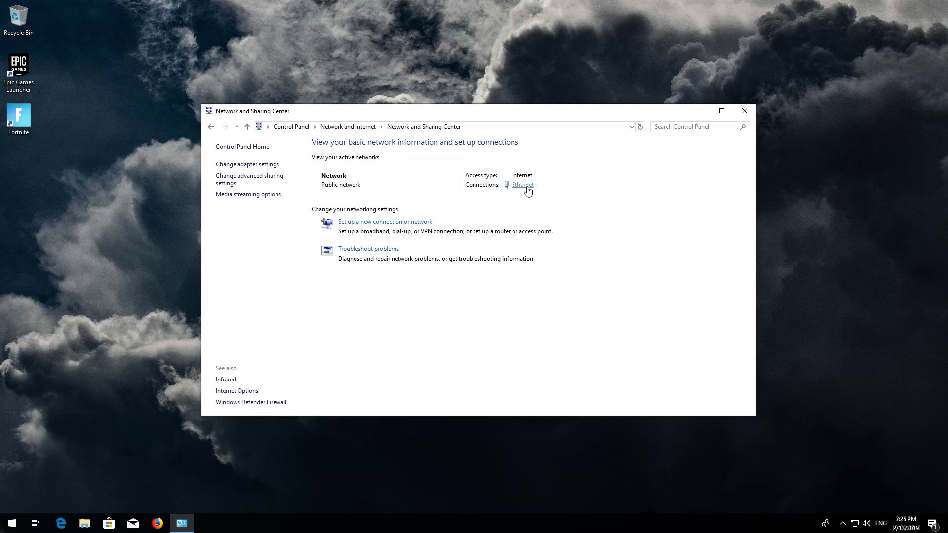
Disable the Ethernet connection from its status dialog and open the adapter settings.
left_click(526, 187)
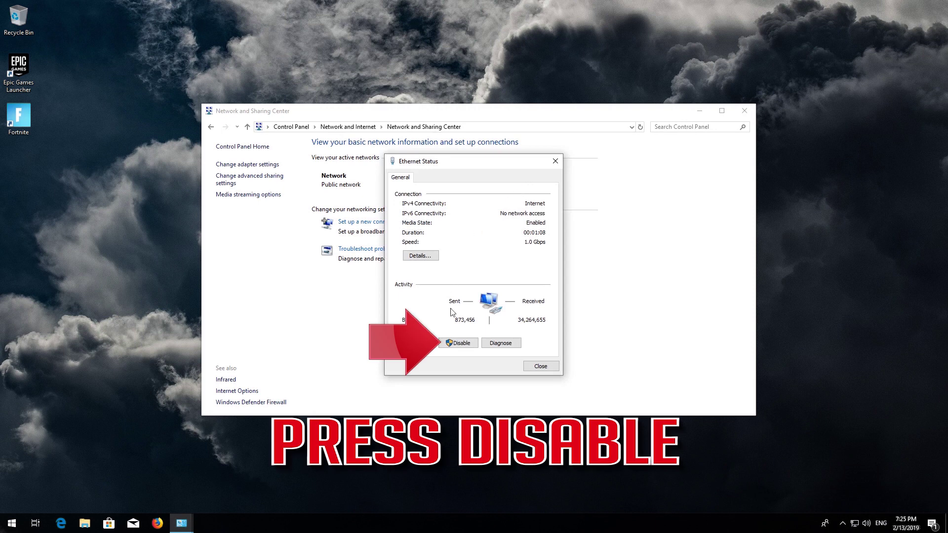
left_click(453, 343)
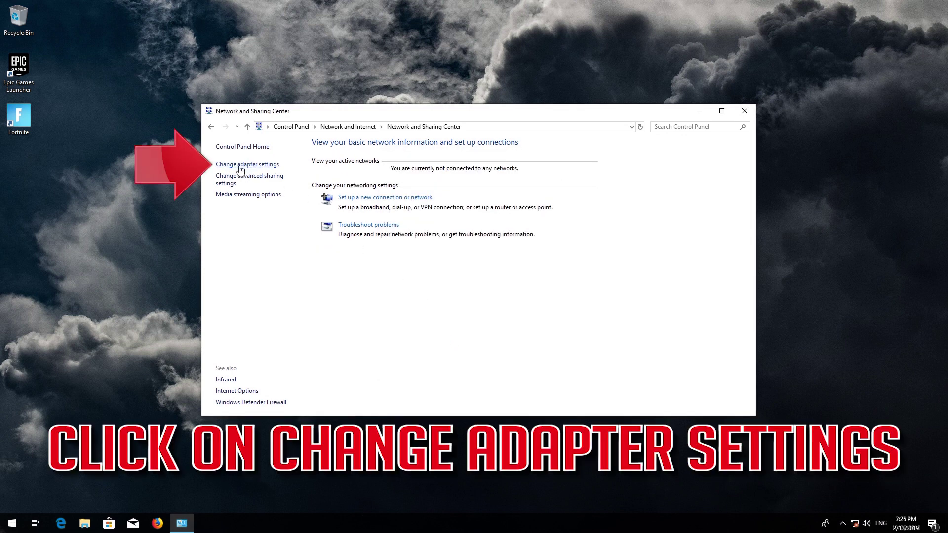
left_click(245, 166)
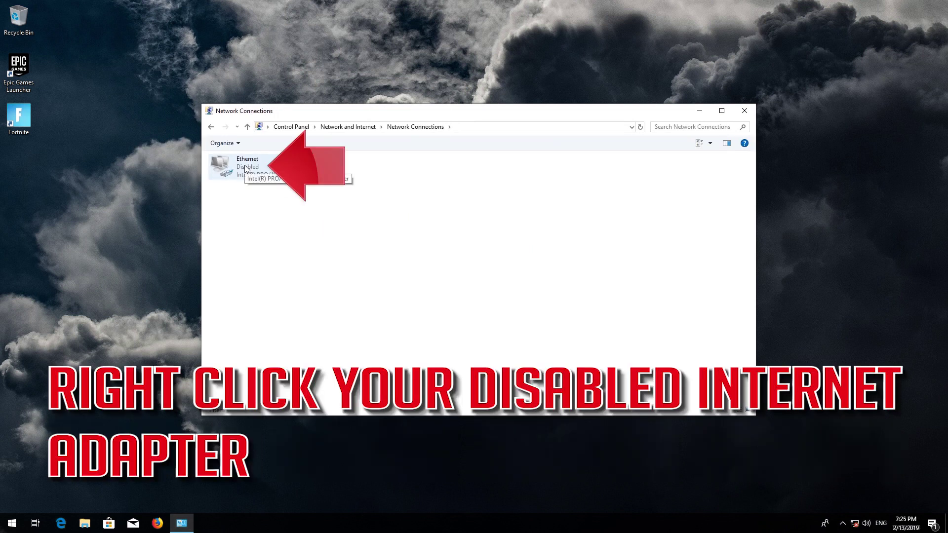
Enable the disabled Ethernet adapter and close the Network Connections window.
left_click(226, 168)
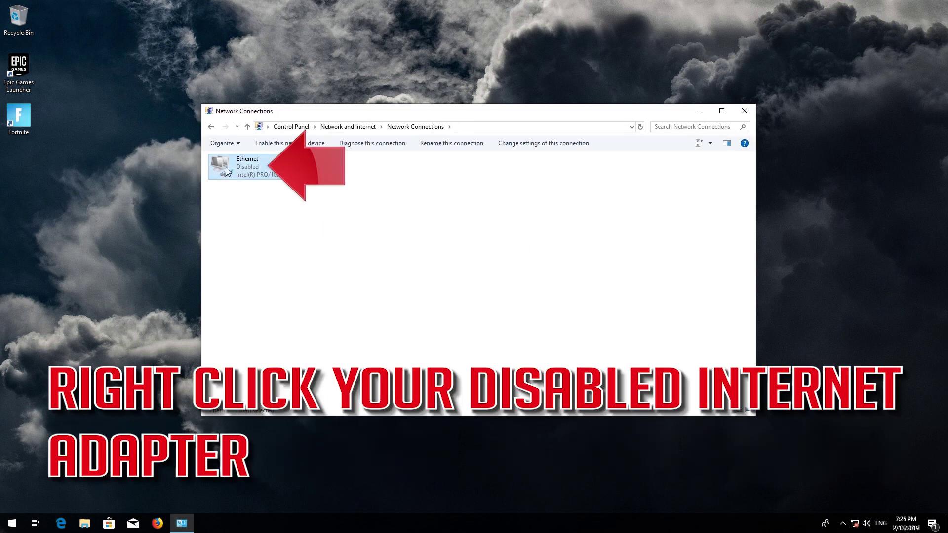
right_click(262, 168)
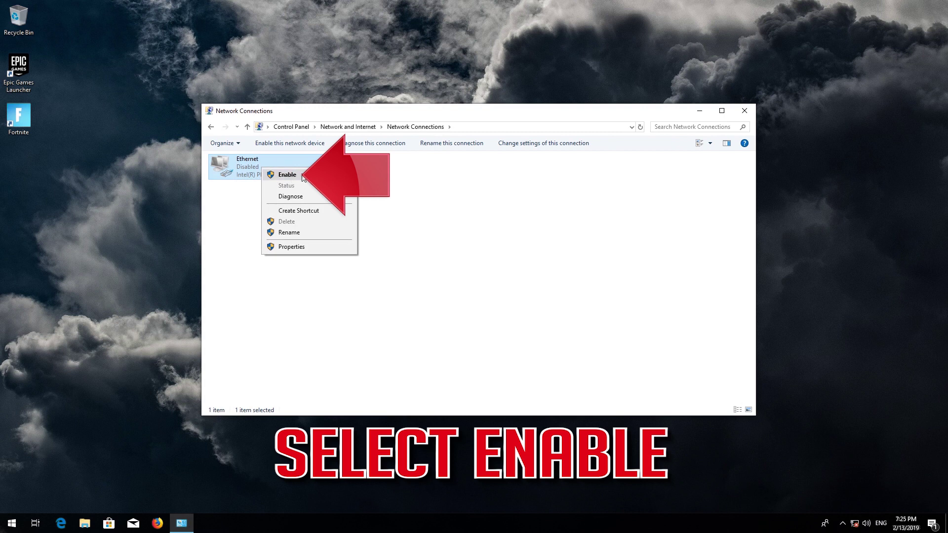
left_click(303, 175)
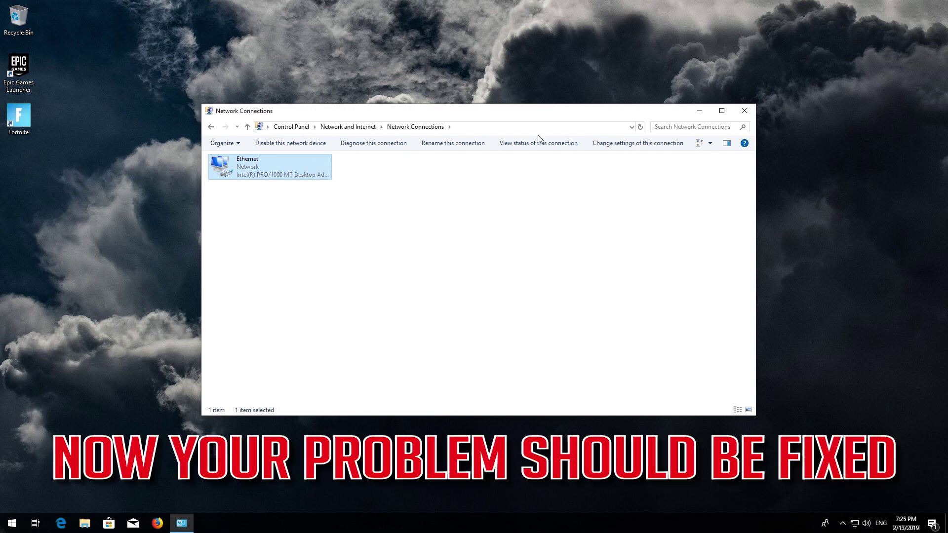
left_click(745, 110)
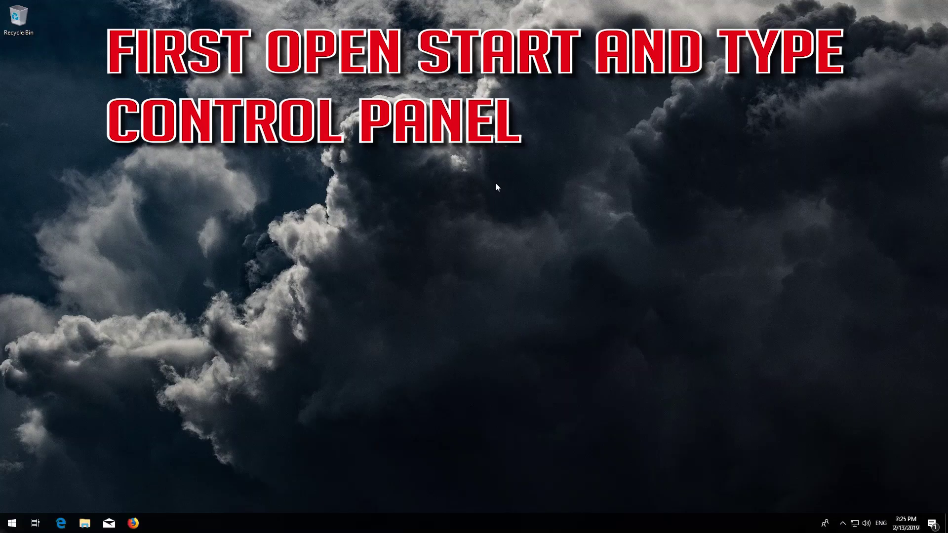
Search for "control panel", open it, and go to Network and Sharing Center under Network and Internet.
key("super")
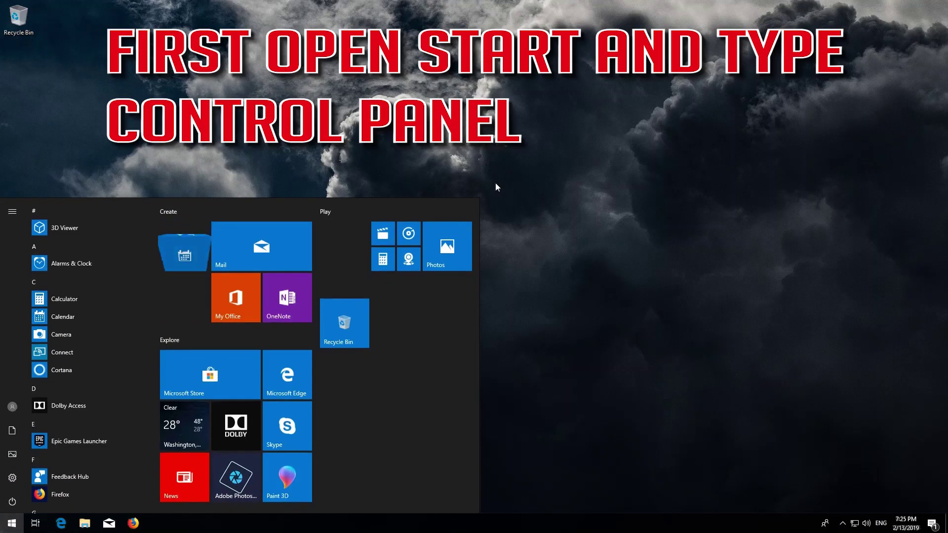
type("control ")
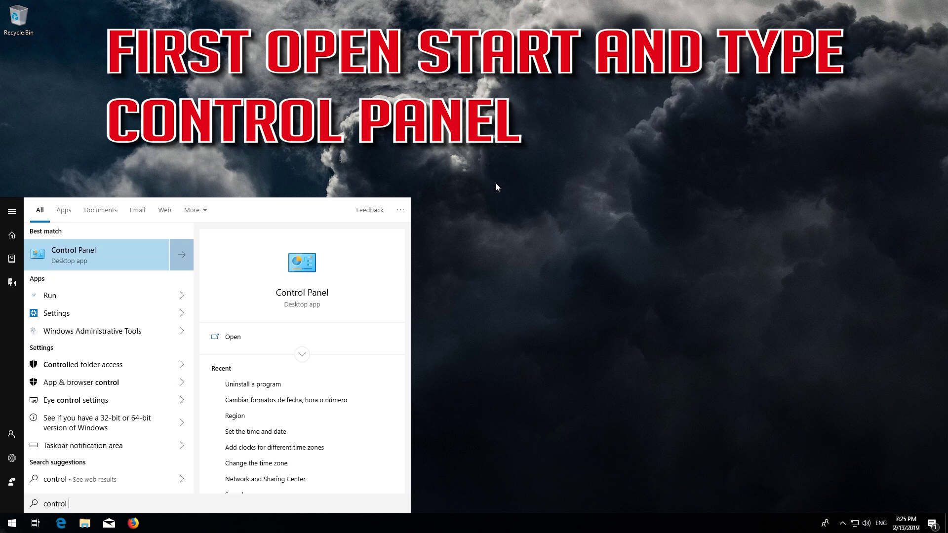
type("panel")
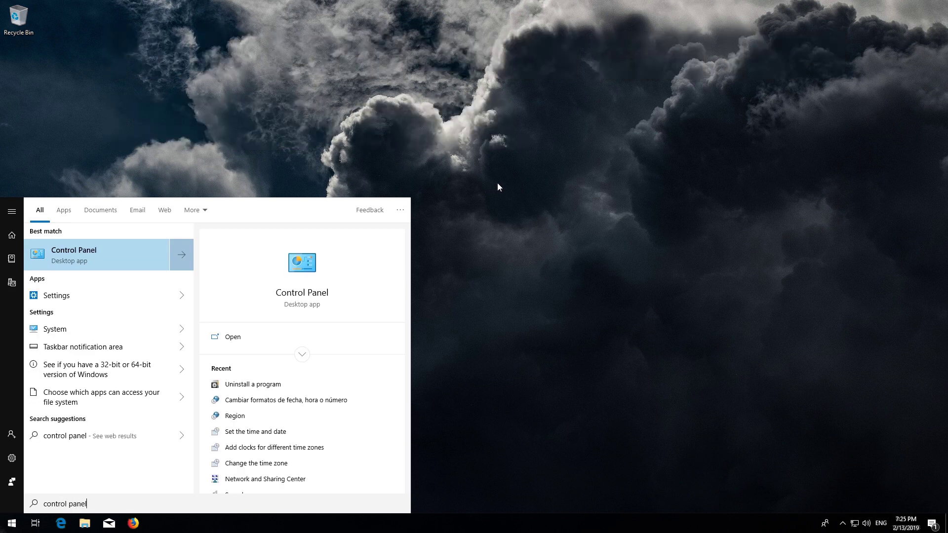
left_click(118, 258)
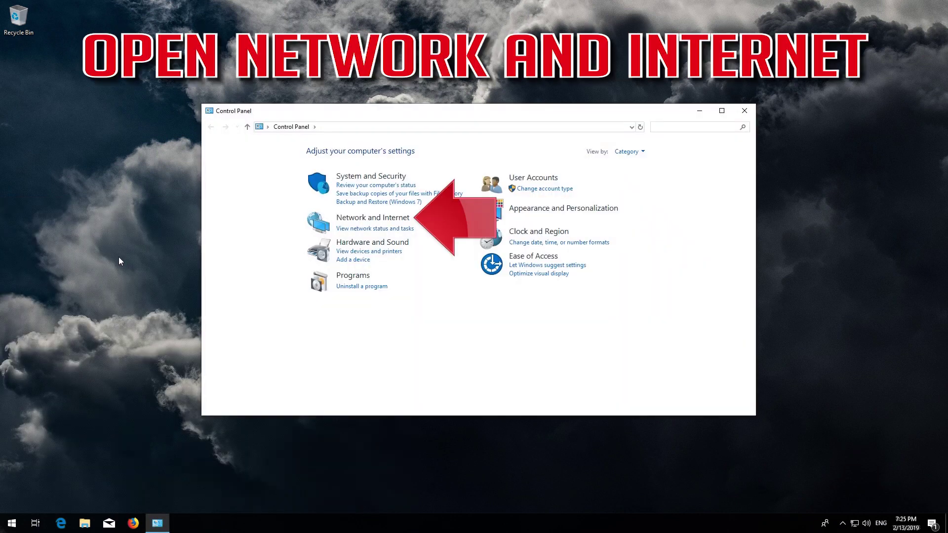
left_click(388, 222)
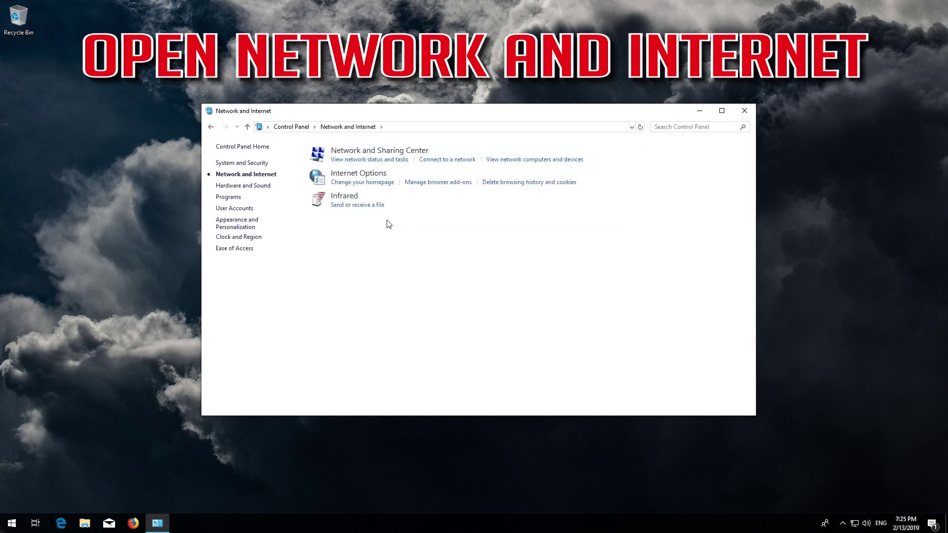
left_click(376, 156)
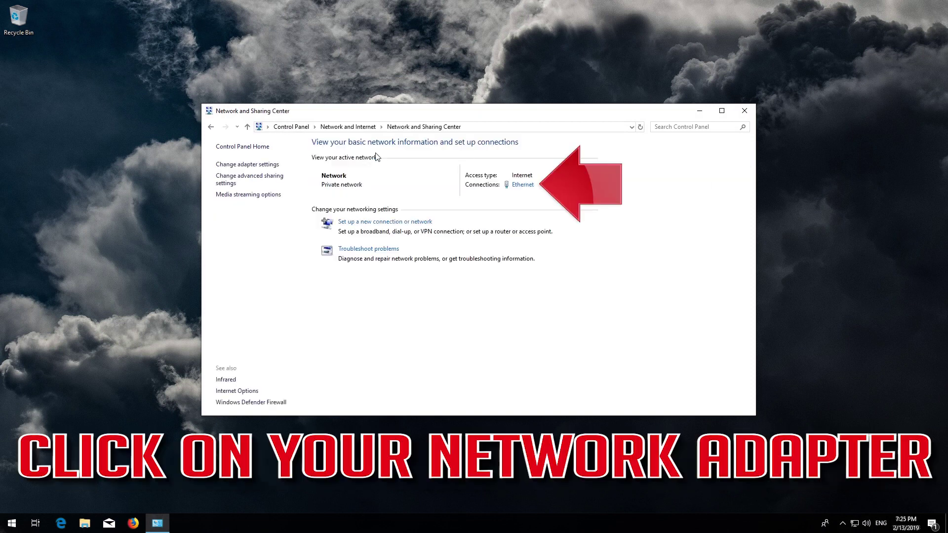
Open the Internet Protocol Version 4 (TCP/IPv4) properties of the Ethernet connection.
left_click(523, 186)
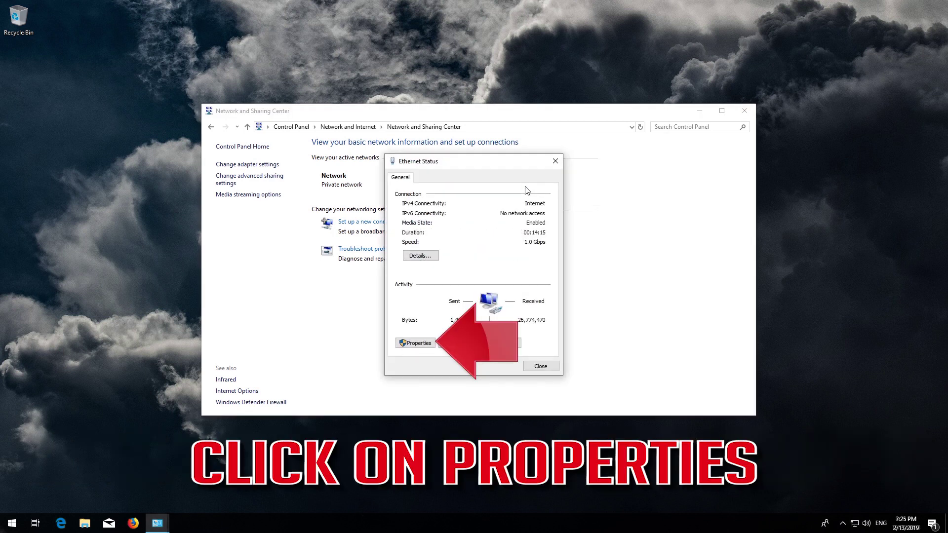
left_click(412, 344)
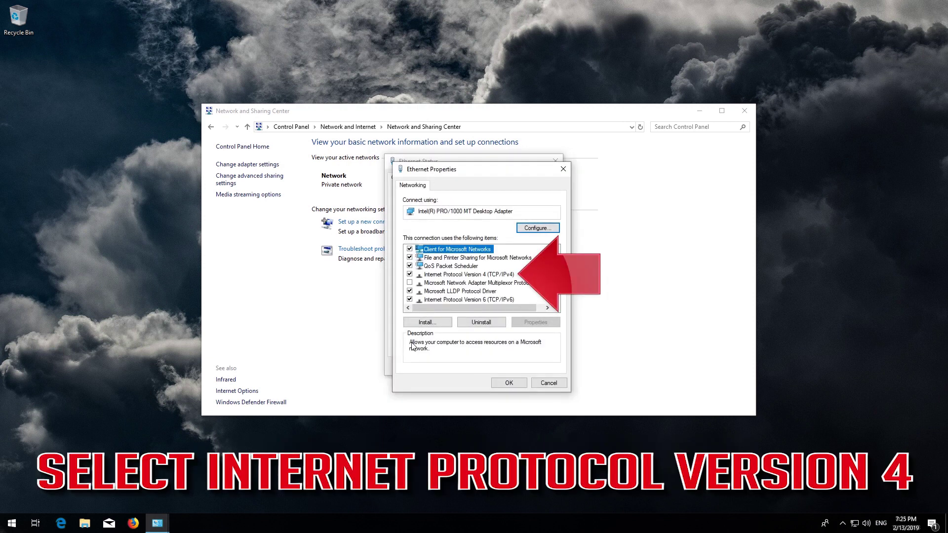
left_click(419, 275)
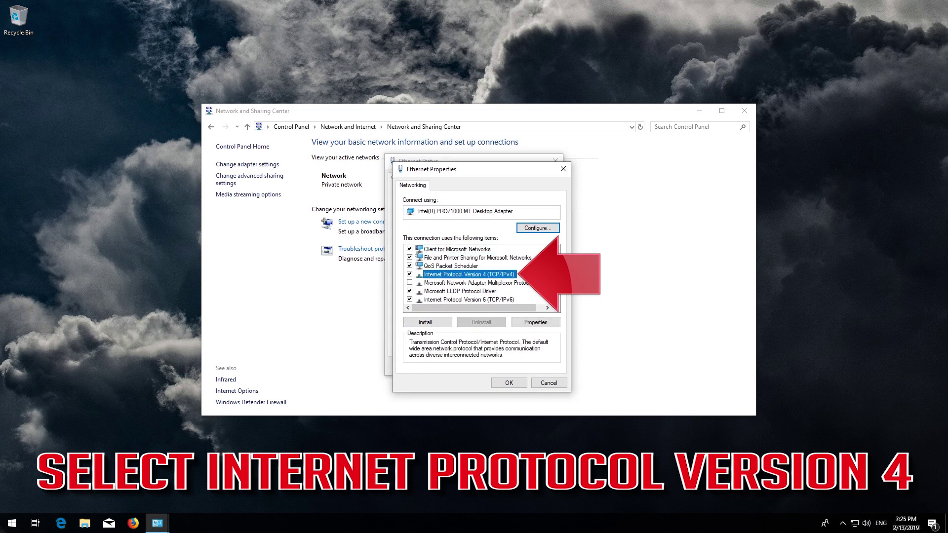
left_click(535, 323)
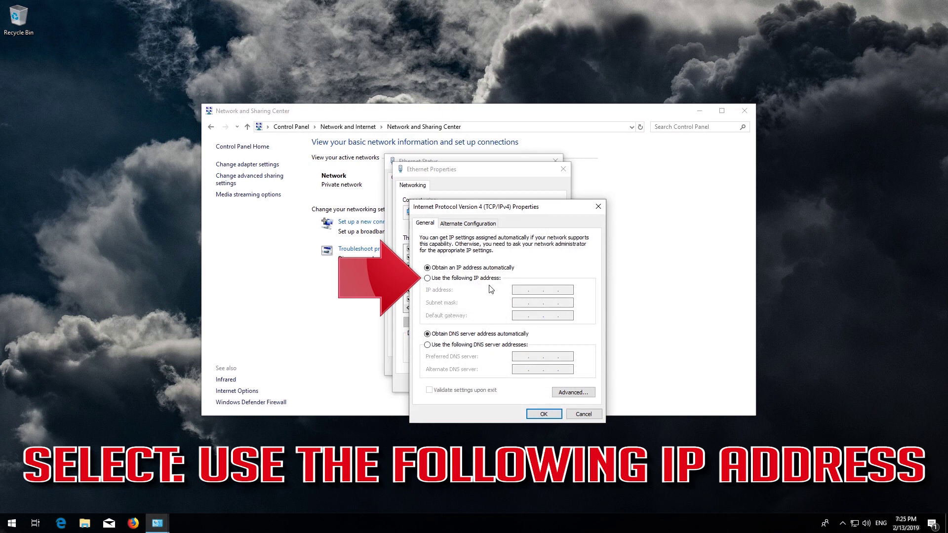
Set a manual IP address of 192.168.1.67, subnet mask 255.255.255.0, default gateway 192.168.1.1, and DNS servers 1.1.1.1 and 1.0.0.1.
left_click(428, 278)
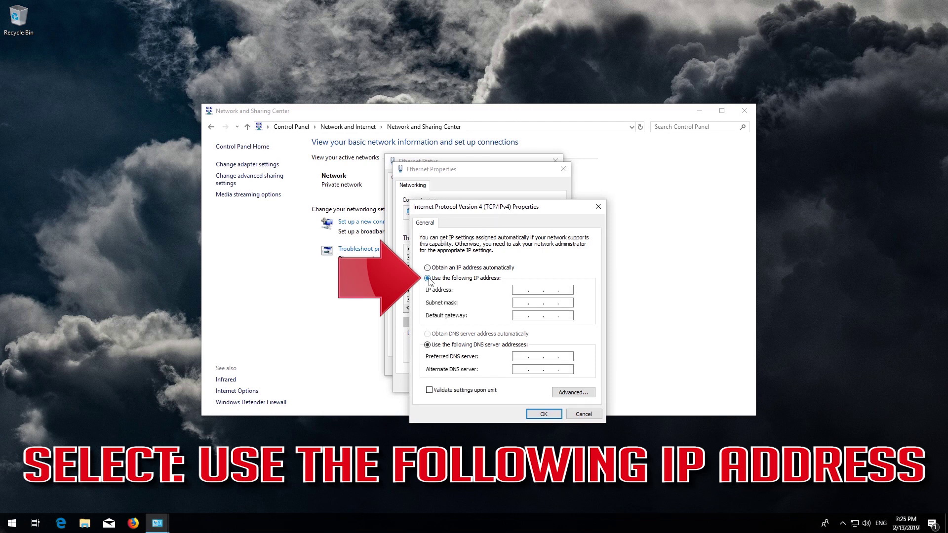
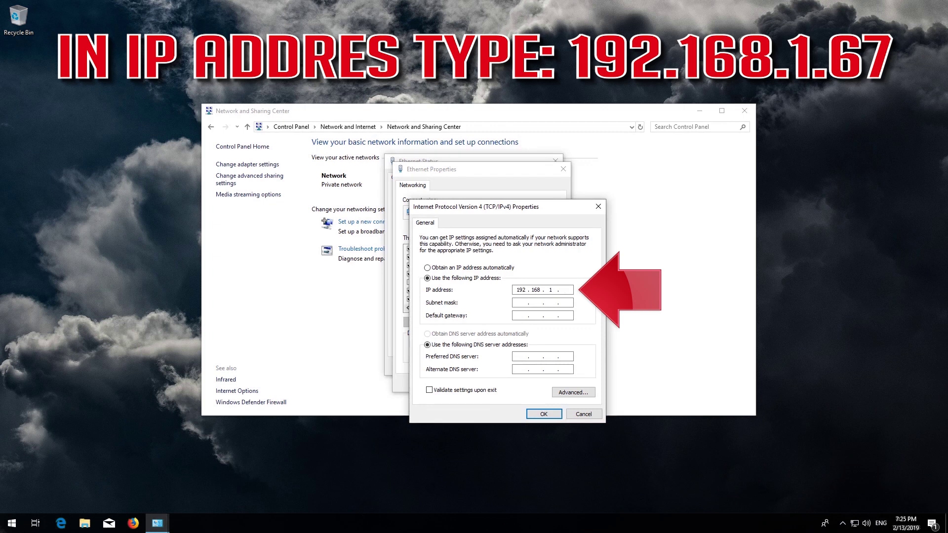
type("7")
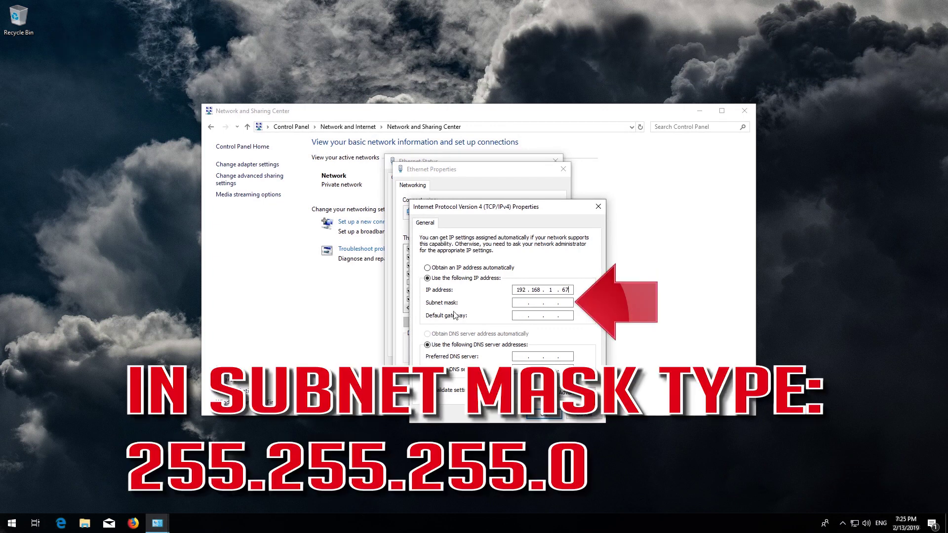
left_click(516, 303)
type("255.255.255.0")
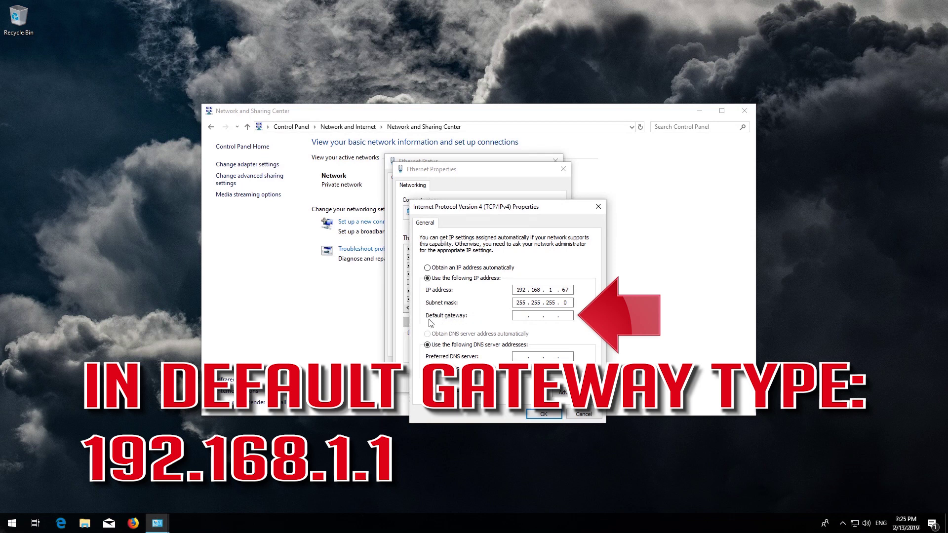
left_click(515, 319)
type("192 . 168 . 1 . 1")
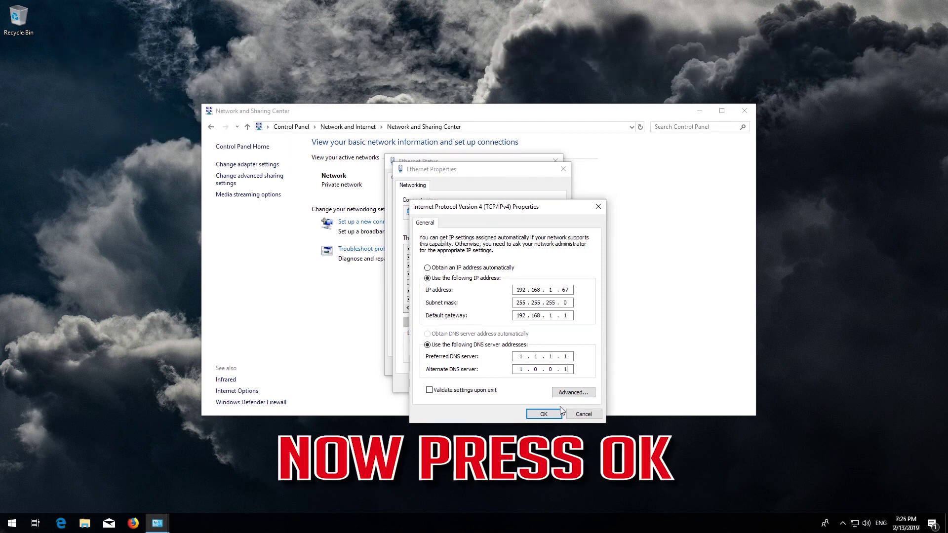
Apply the IPv4 settings and close the Ethernet dialogs and the Network and Sharing Center window.
left_click(539, 417)
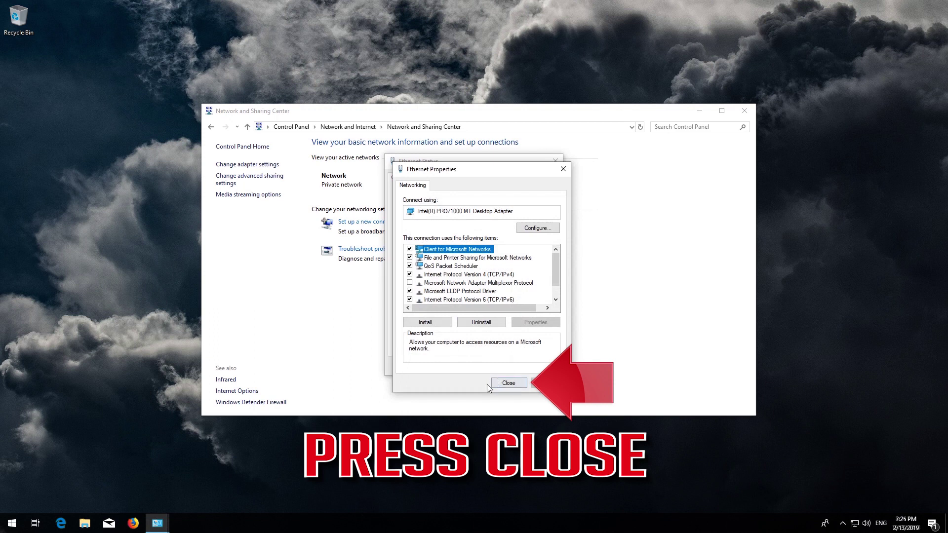
left_click(508, 386)
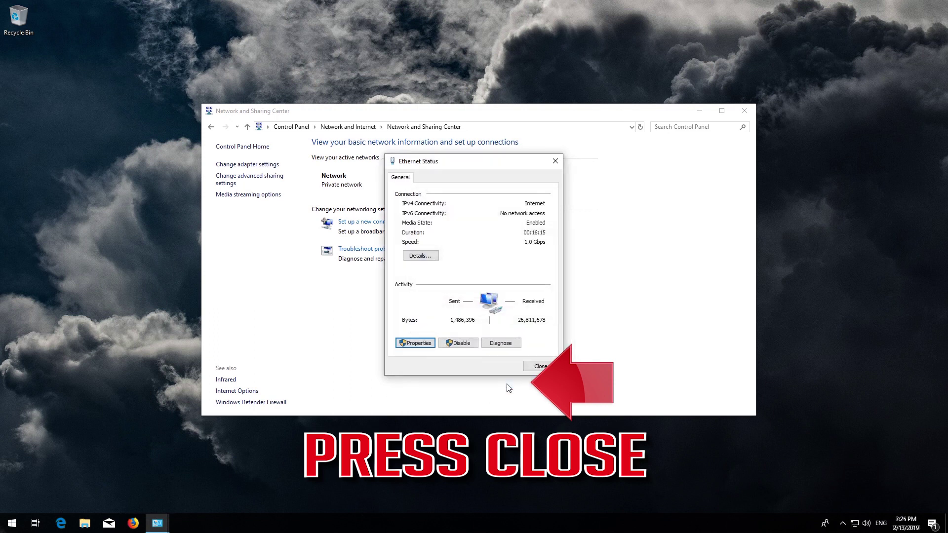
left_click(543, 367)
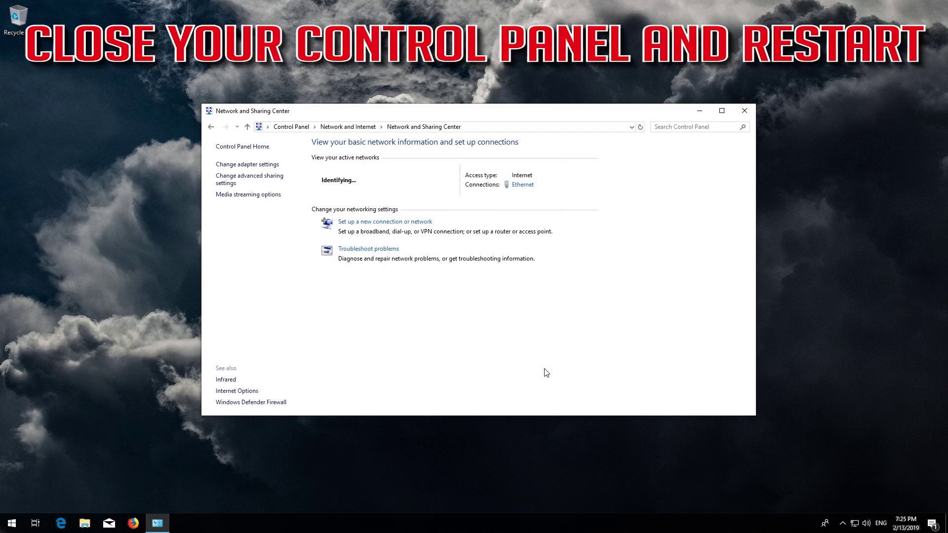
left_click(738, 117)
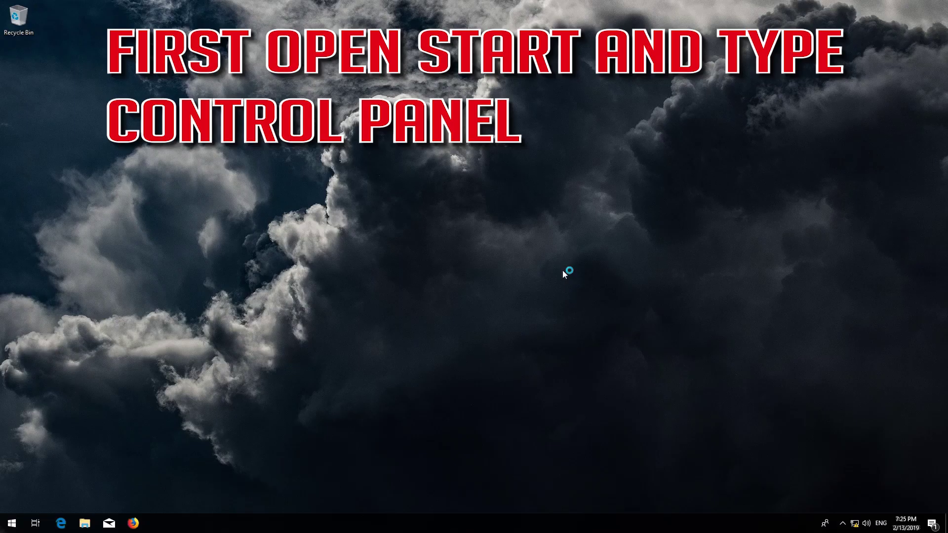
Reopen Control Panel by searching for "control panel" and open the adapter settings from Network and Sharing Center.
key("super")
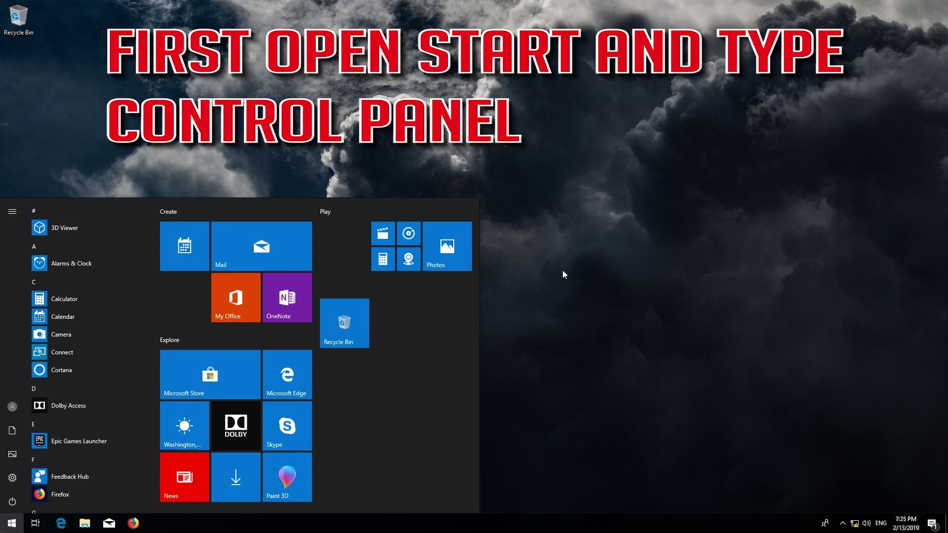
type("control panel")
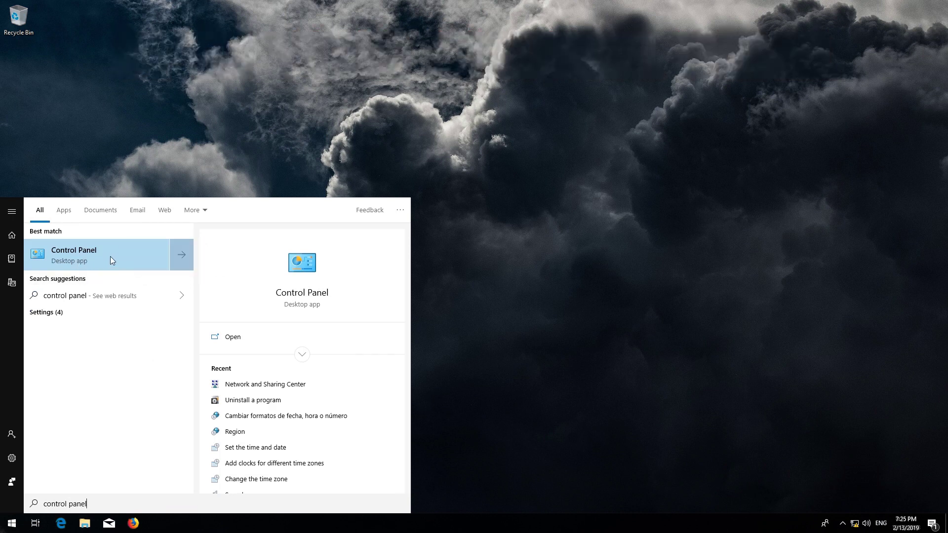
left_click(110, 257)
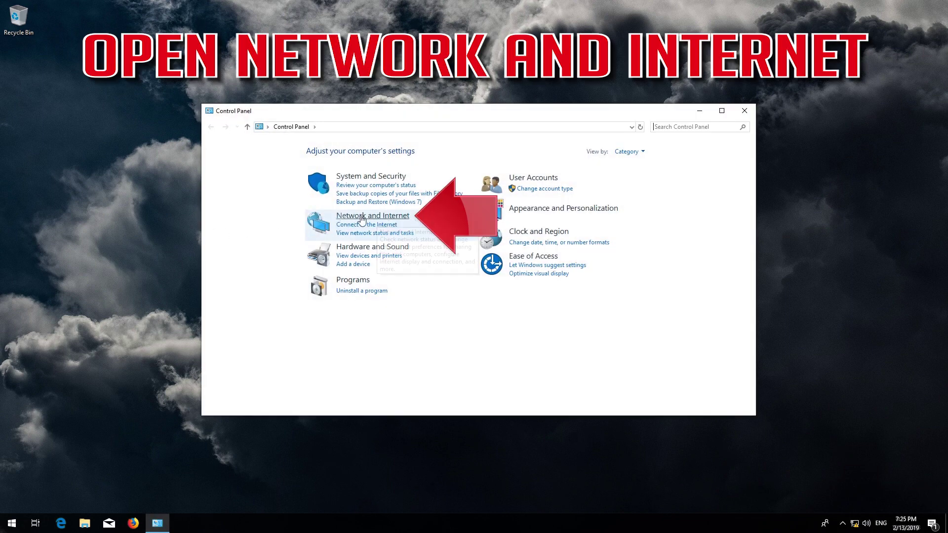
left_click(387, 217)
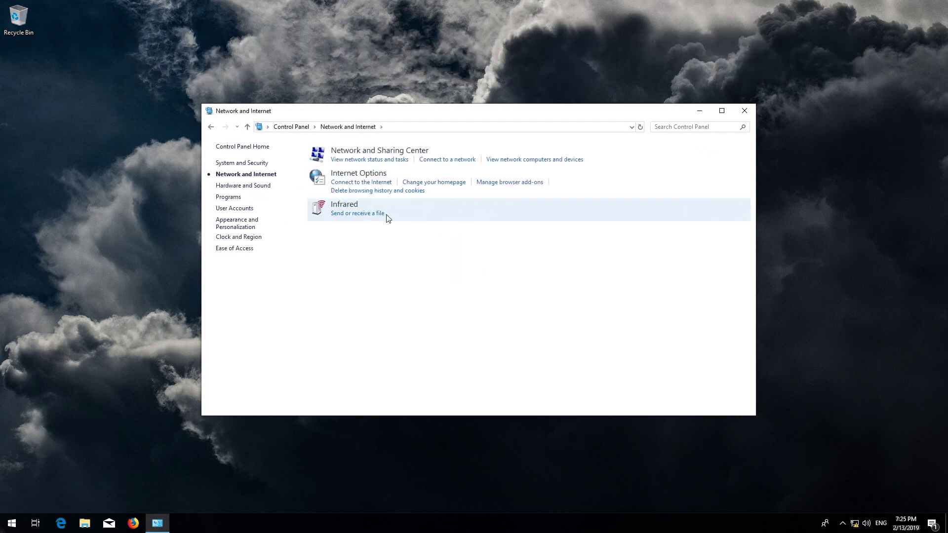
left_click(398, 155)
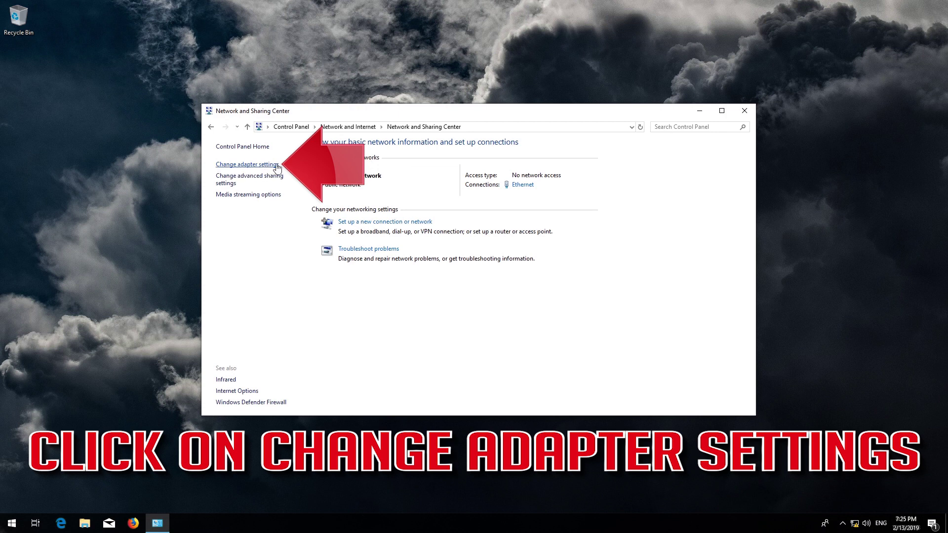
left_click(241, 168)
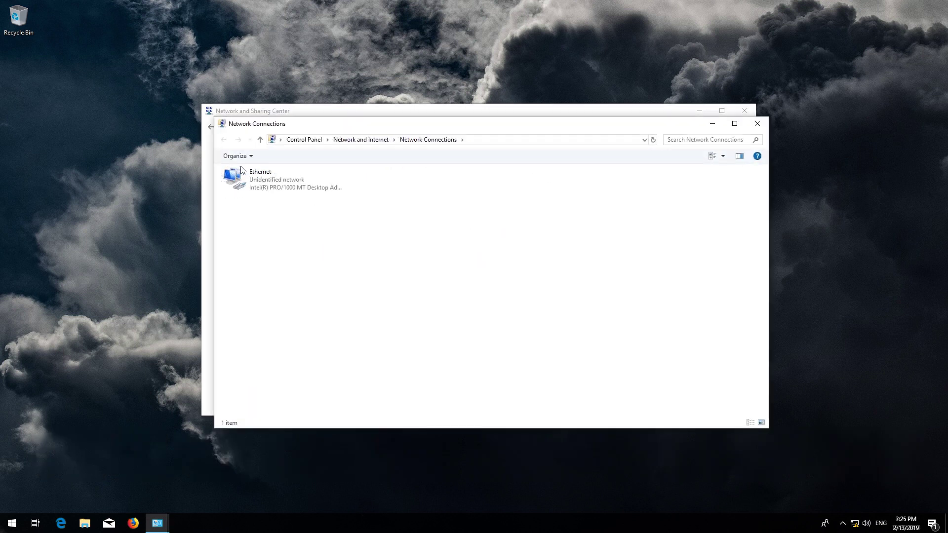
Diagnose the Ethernet adapter, apply the suggested fix with administrator repairs, and close the troubleshooter.
left_click(246, 178)
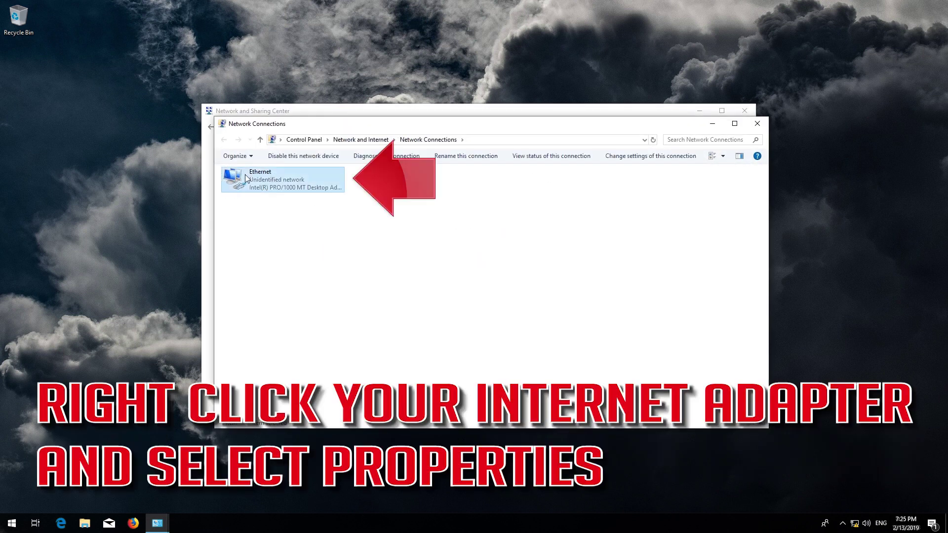
right_click(305, 179)
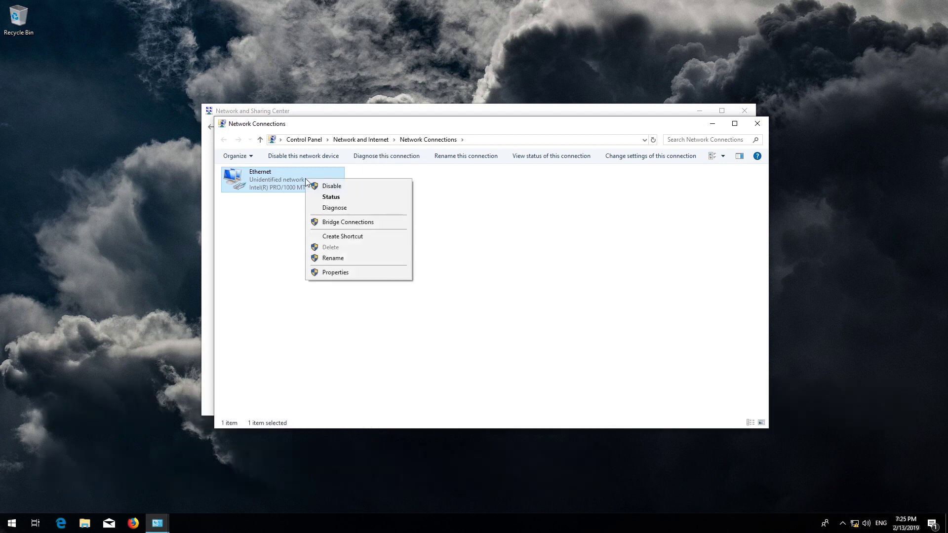
left_click(350, 212)
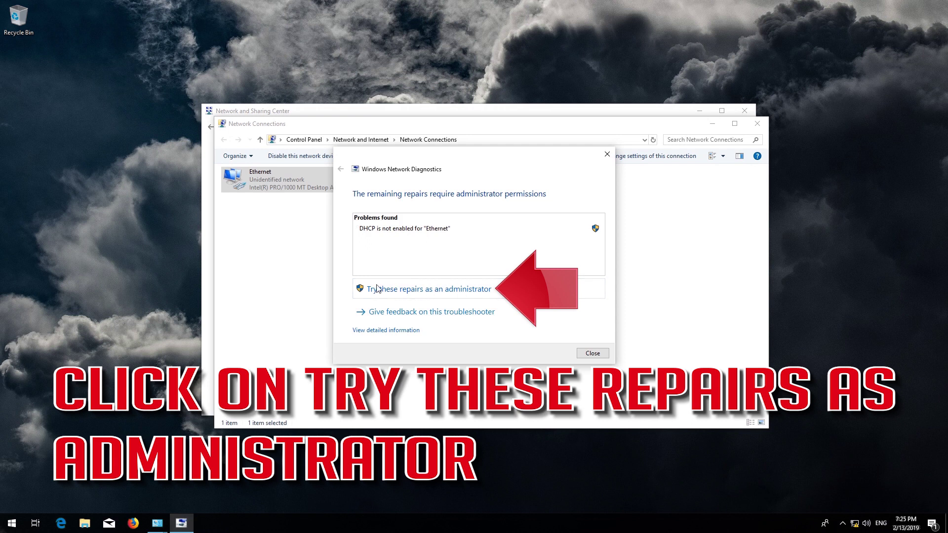
left_click(406, 291)
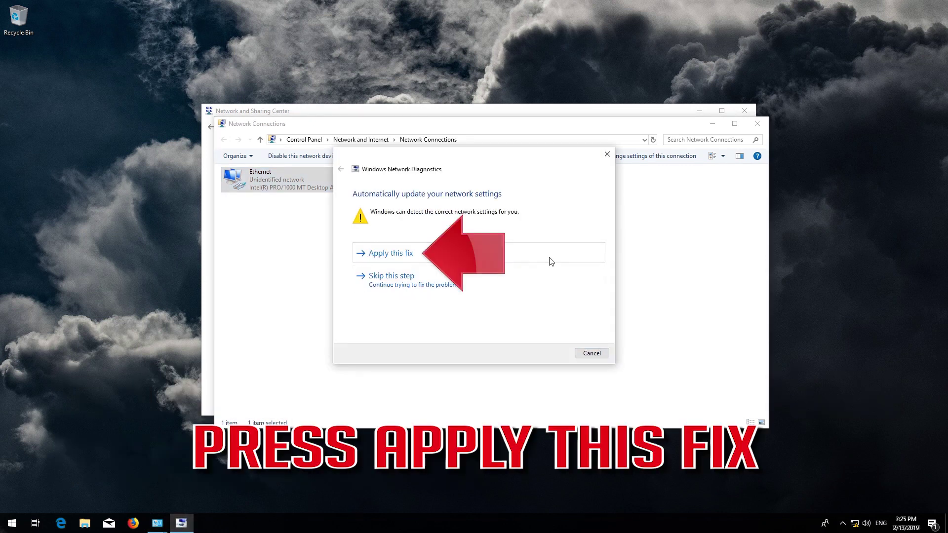
left_click(401, 254)
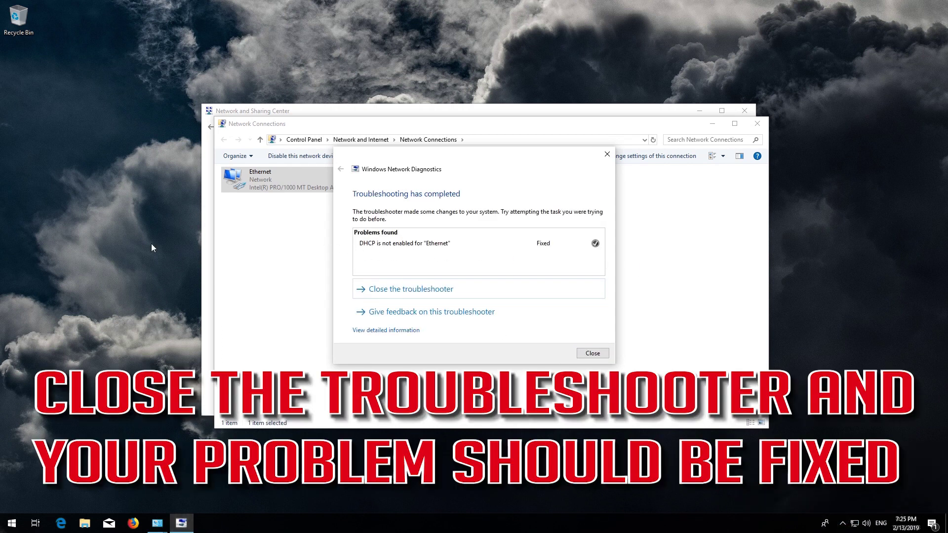
left_click(591, 354)
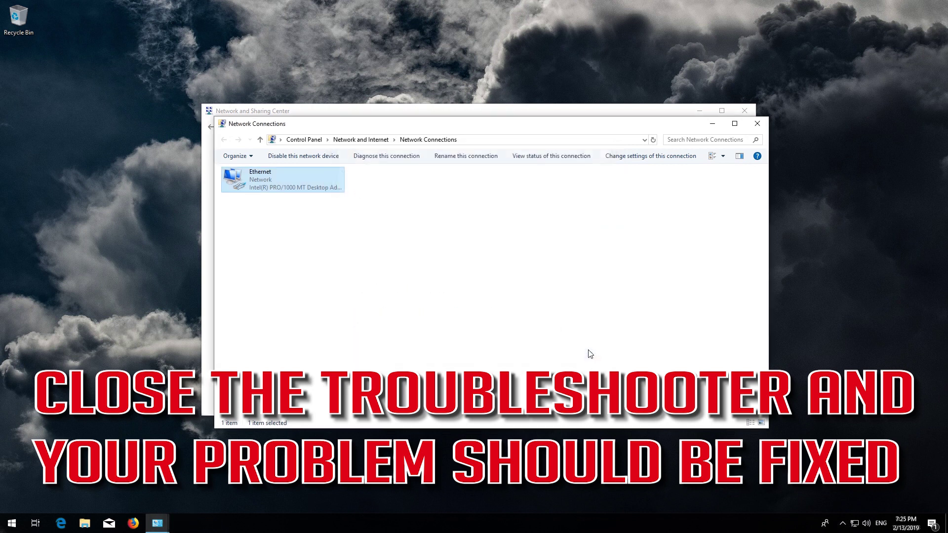
Close the Network Connections and Network and Sharing Center windows, and launch Firefox.
left_click(749, 125)
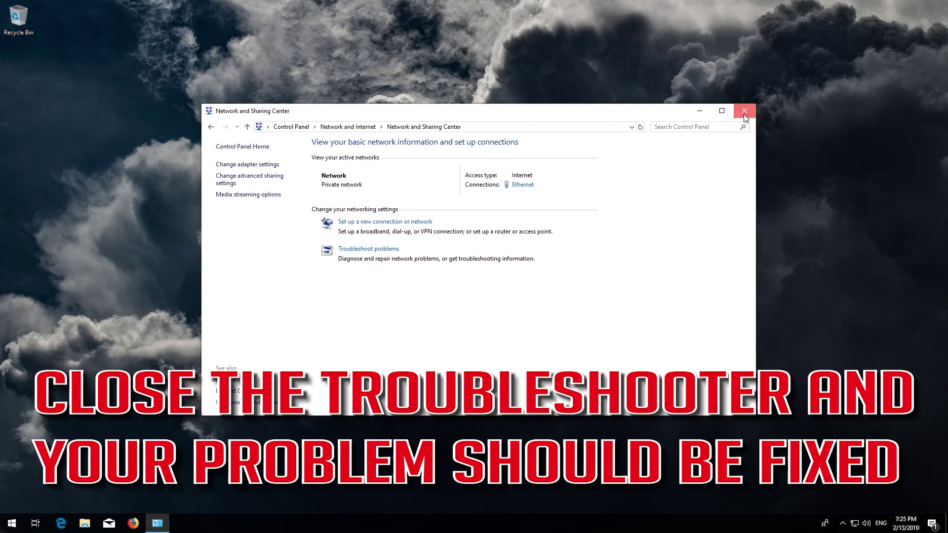
left_click(745, 112)
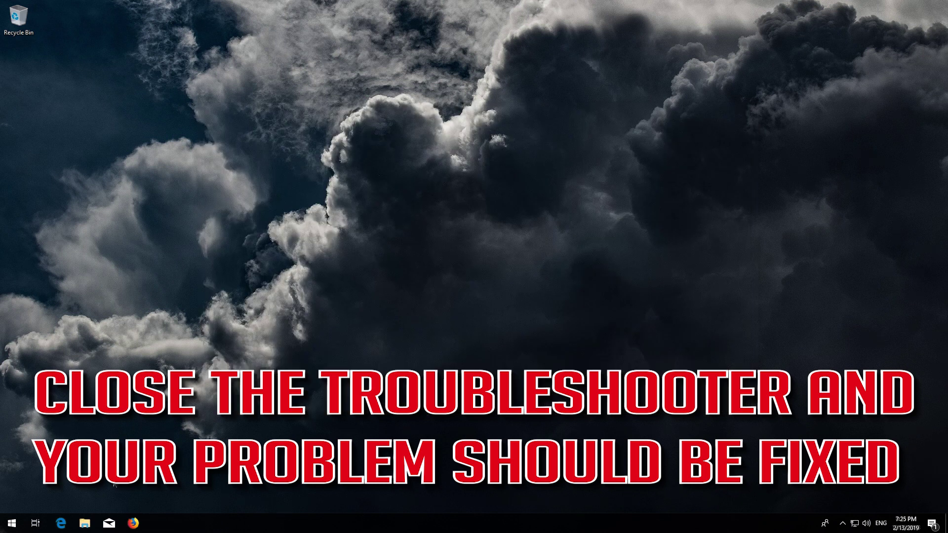
left_click(134, 522)
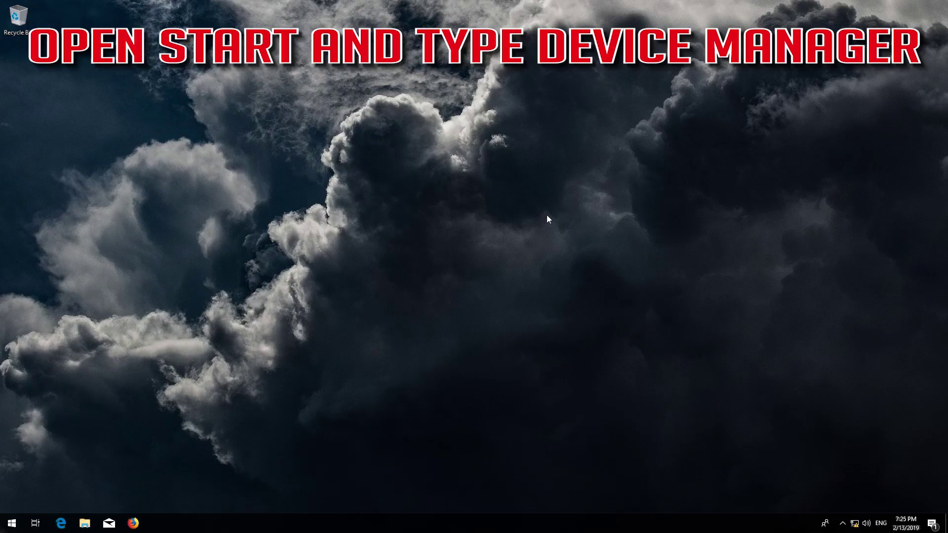
Open Device Manager by searching for "device manager" and move its window nearer the middle of the desktop.
key("super")
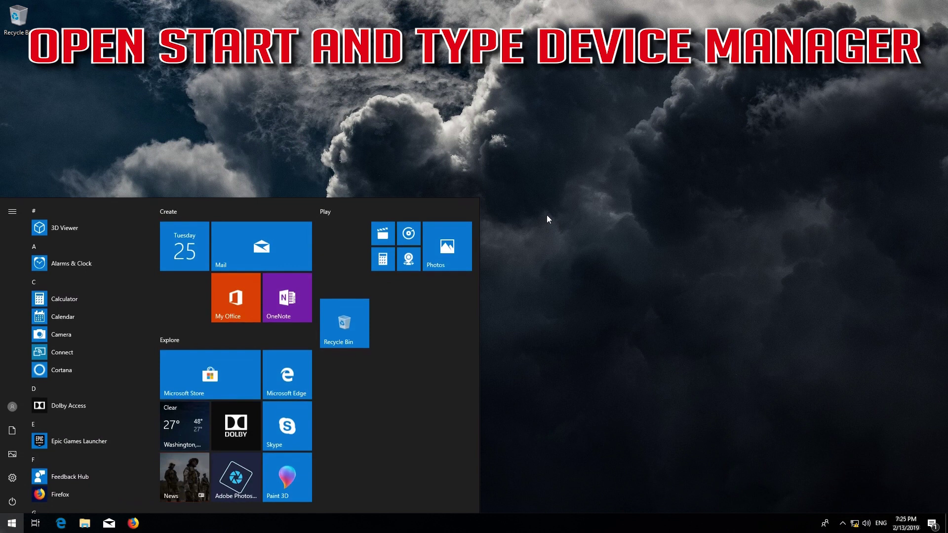
type("device manager")
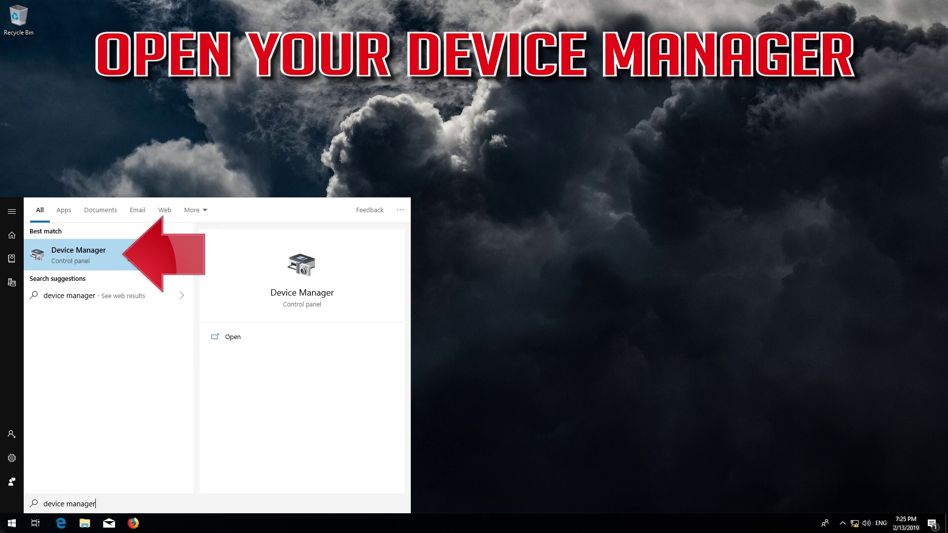
left_click(96, 255)
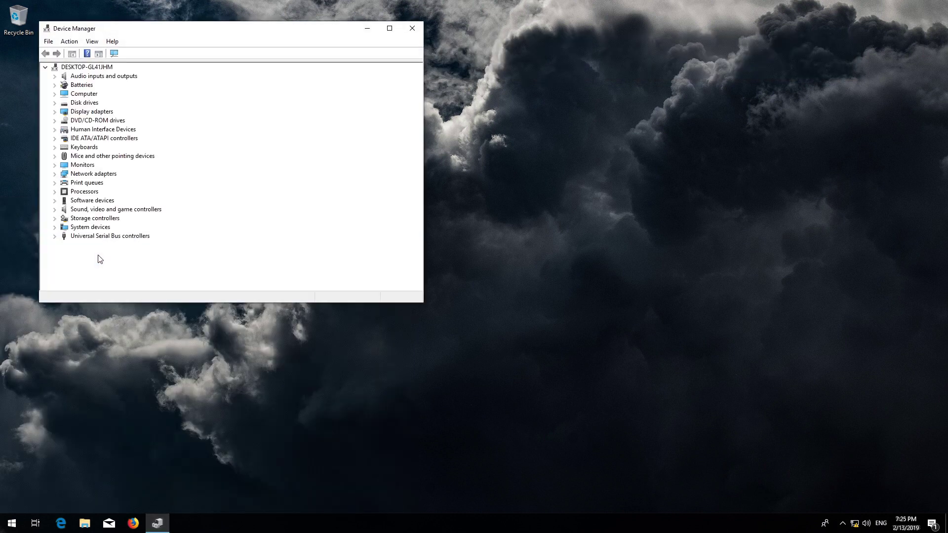
left_click_drag(262, 35, 465, 95)
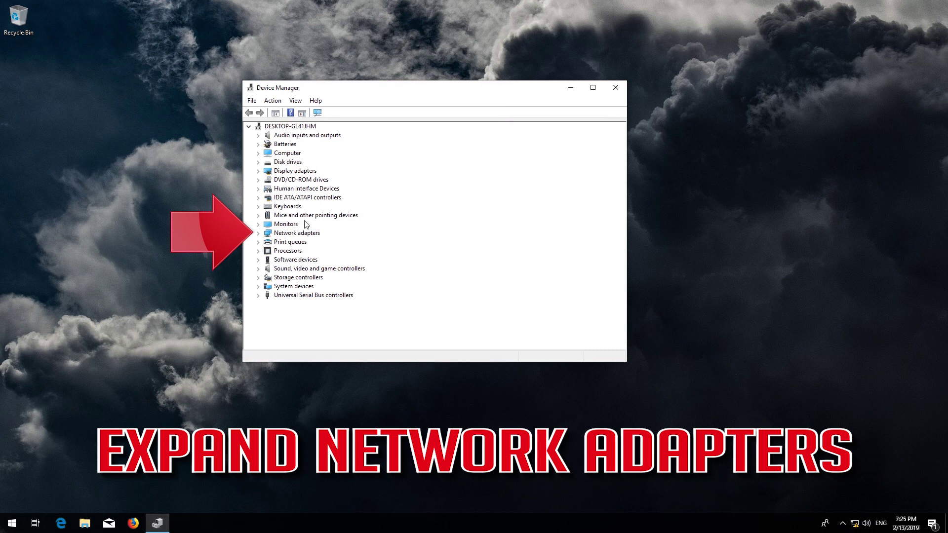
Uninstall the Intel(R) PRO/1000 MT Desktop Adapter under Network adapters and confirm the removal.
left_click(280, 235)
left_click(258, 233)
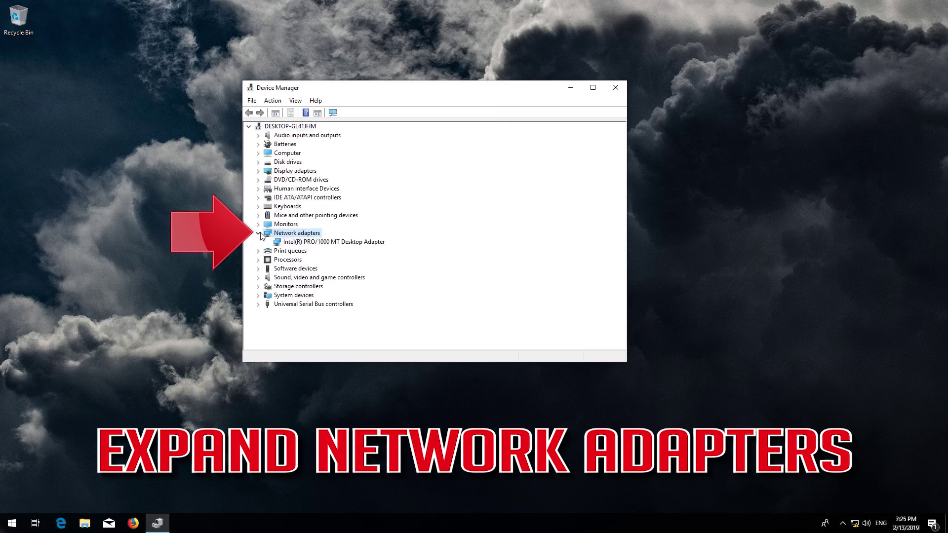
left_click(299, 244)
right_click(299, 244)
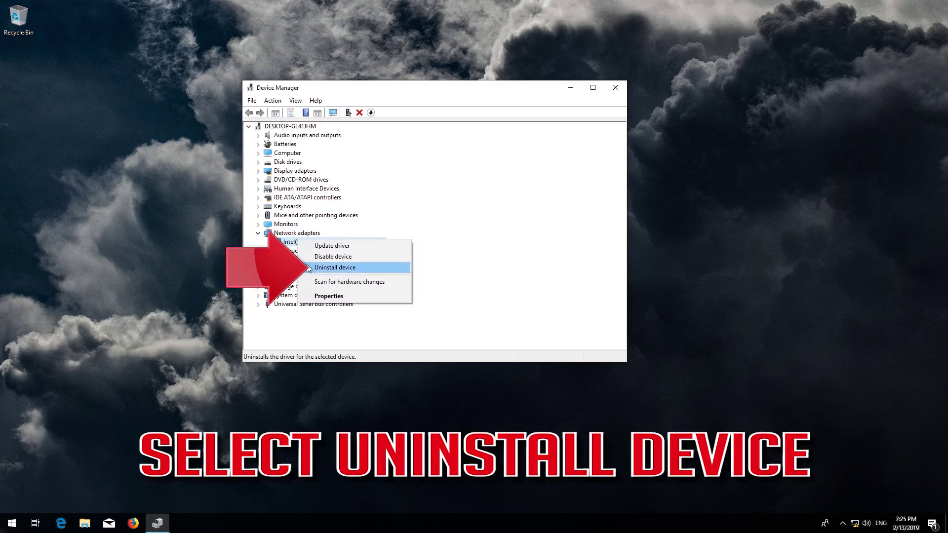
left_click(336, 268)
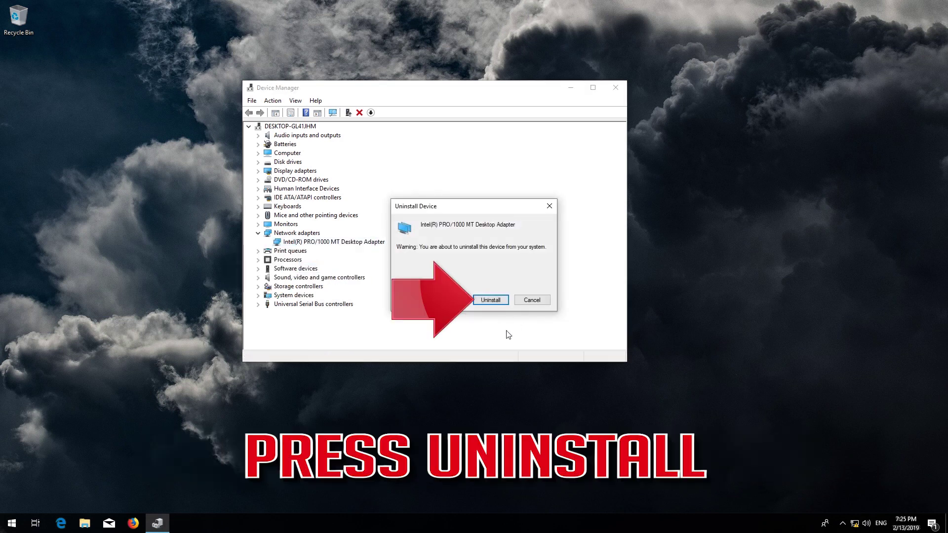
left_click(491, 300)
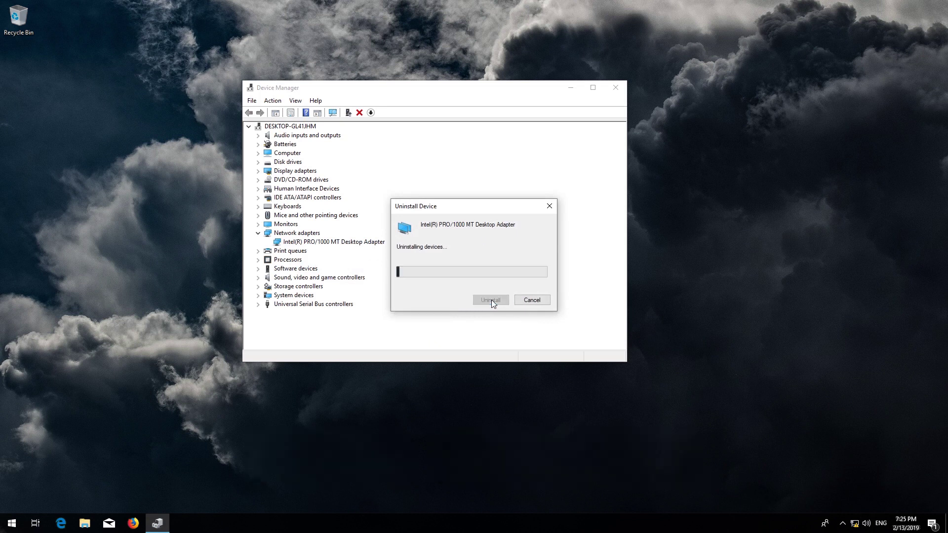